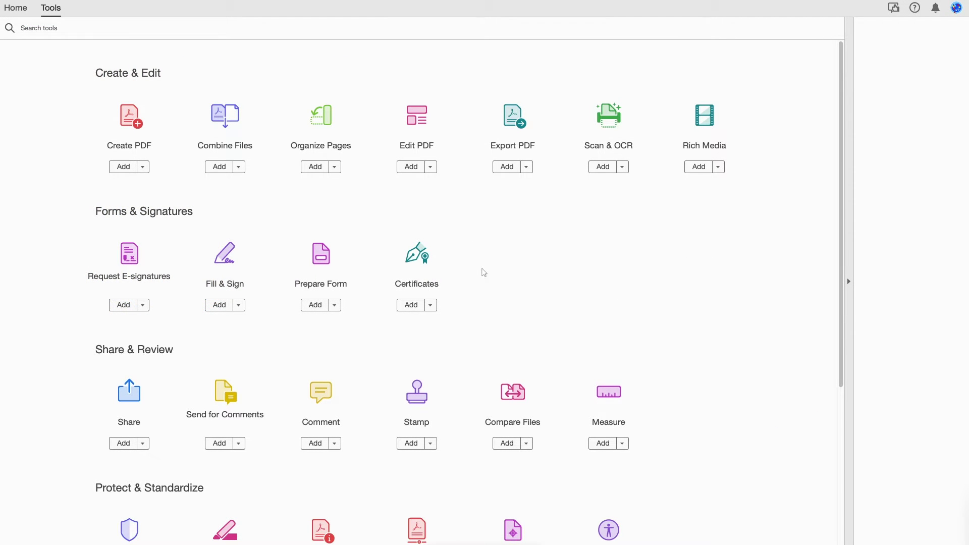
Step: Create a new blank PDF in Acrobat Pro
{"action": "left_click", "coordinate": [133, 123]}
{"action": "left_click", "coordinate": [403, 304]}
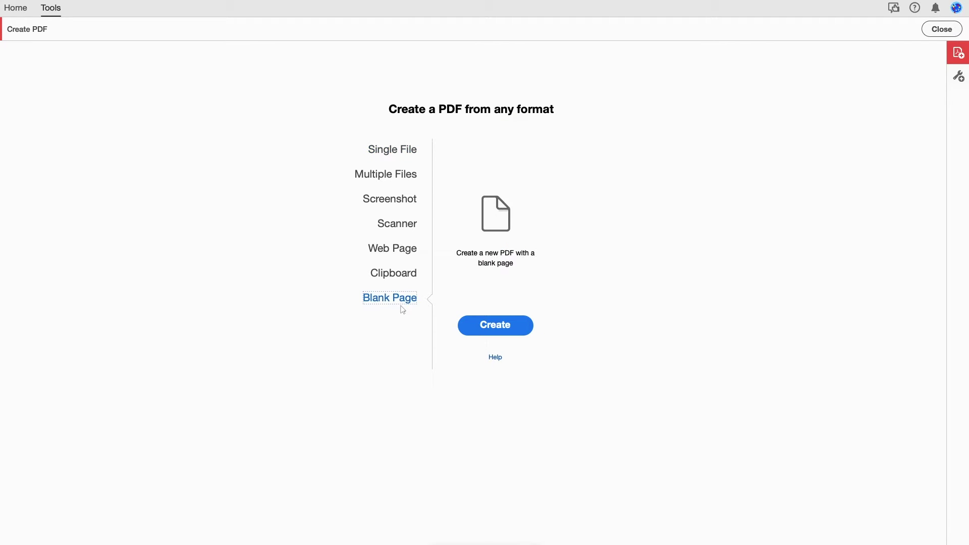
{"action": "left_click", "coordinate": [486, 328]}
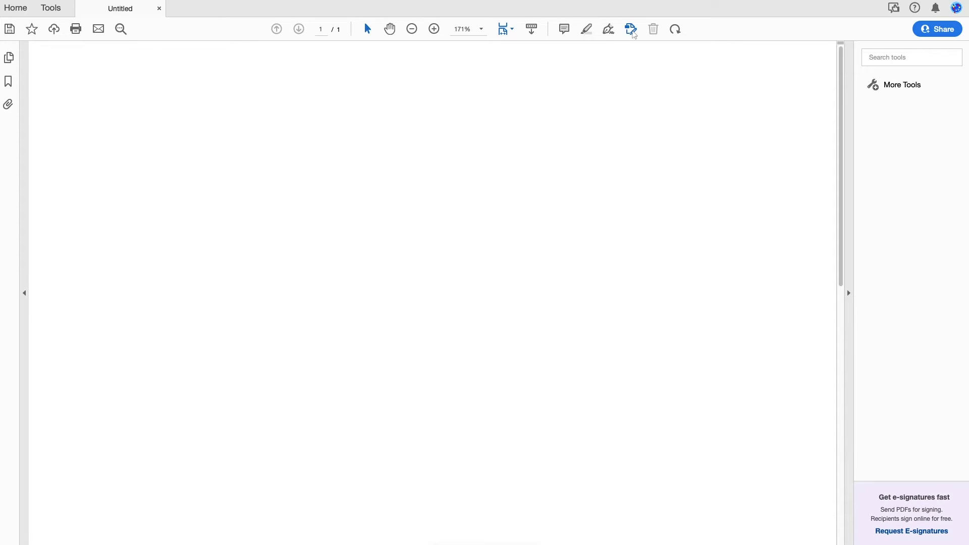
Step: Add the text 'Field Title' near the top of the blank page
{"action": "left_click", "coordinate": [631, 29]}
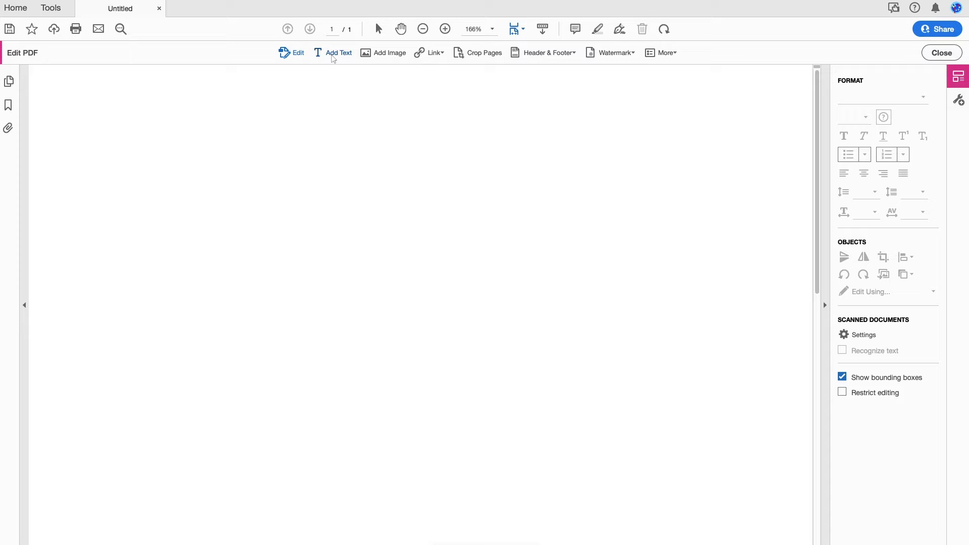
{"action": "left_click", "coordinate": [333, 53]}
{"action": "left_click", "coordinate": [274, 177]}
{"action": "type", "text": "Field Title"}
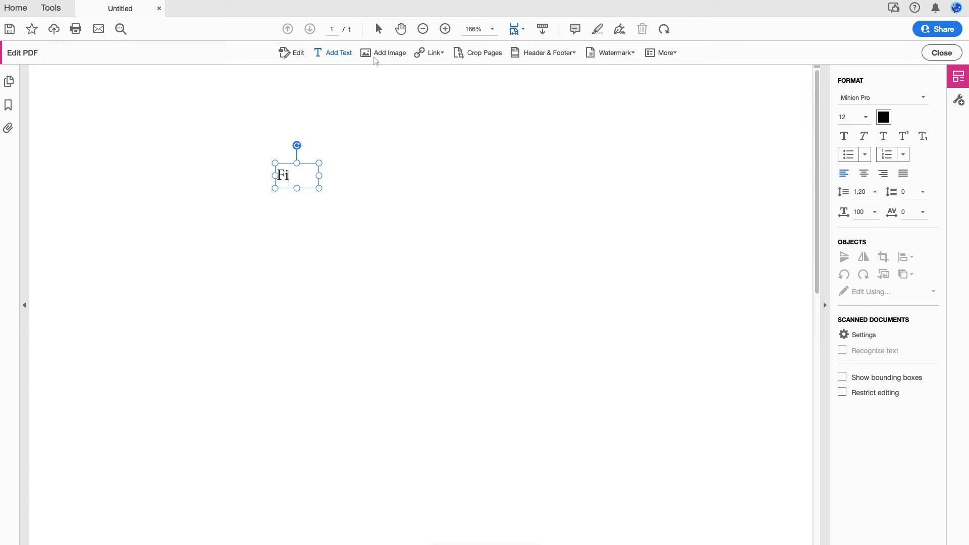
{"action": "left_click", "coordinate": [665, 75]}
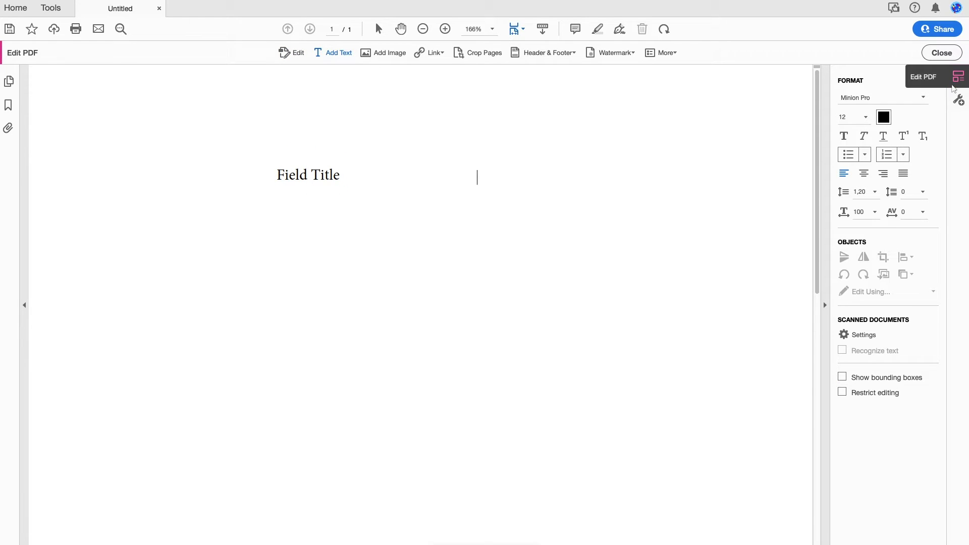
Step: Start Prepare Form on the PDF and save the document
{"action": "left_click", "coordinate": [958, 100]}
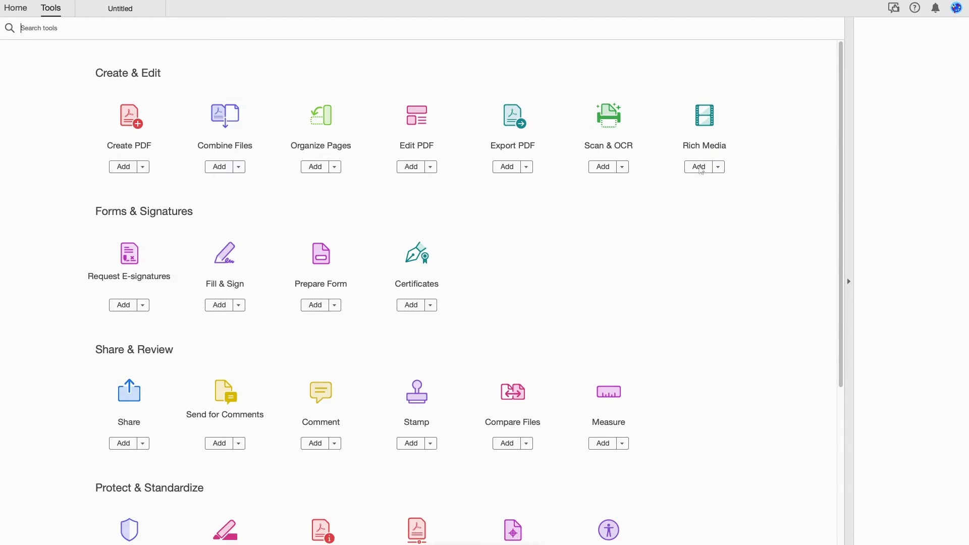
{"action": "left_click", "coordinate": [329, 266]}
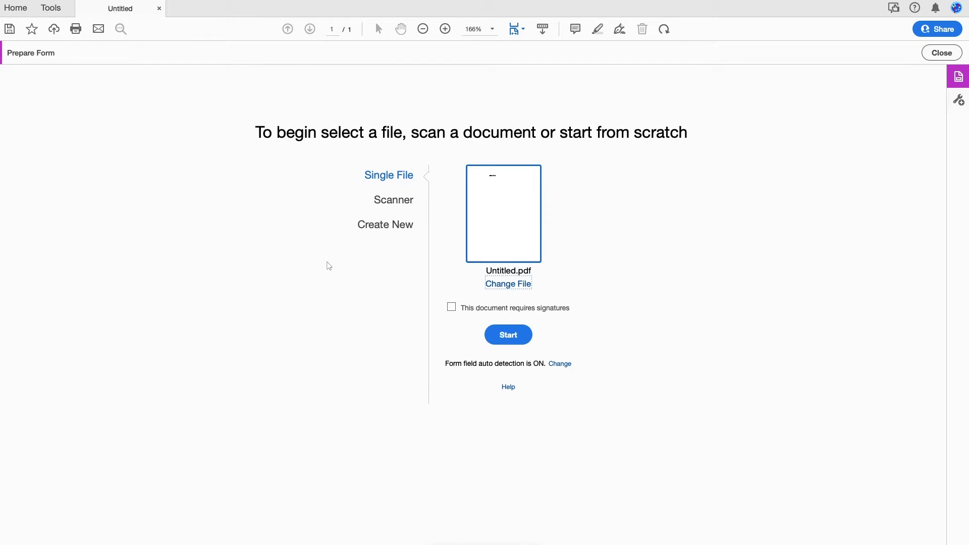
{"action": "left_click", "coordinate": [508, 336]}
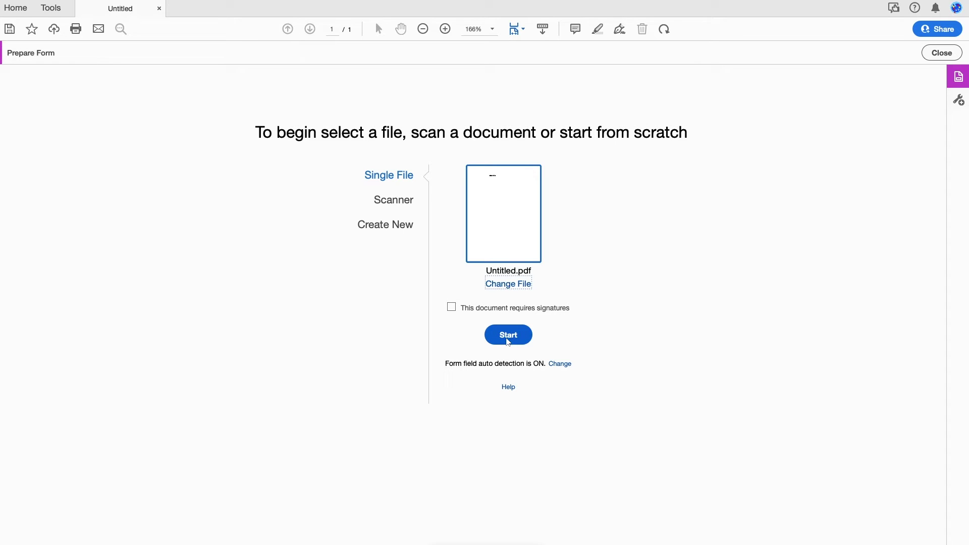
{"action": "left_click", "coordinate": [603, 198]}
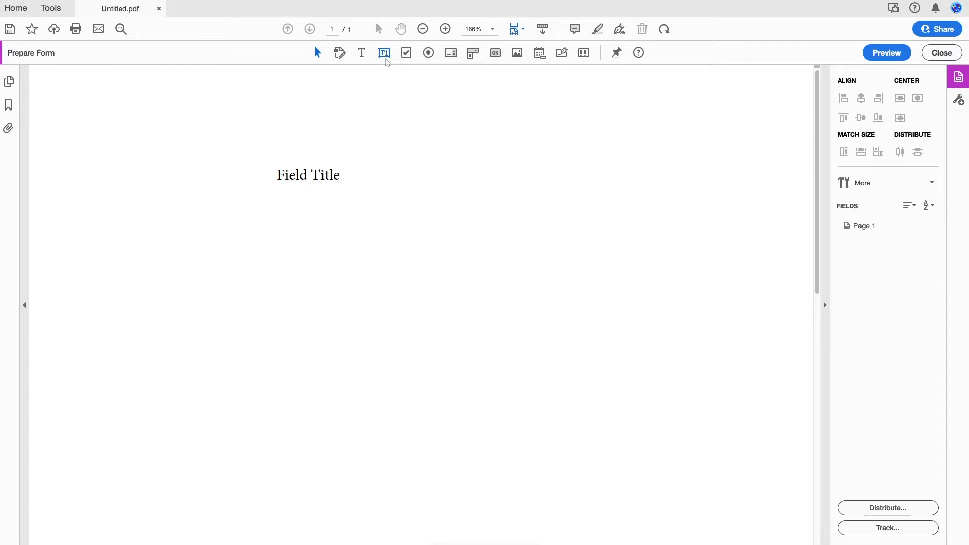
Step: Add a text field beside Field Title and name it FieldName
{"action": "left_click", "coordinate": [385, 58]}
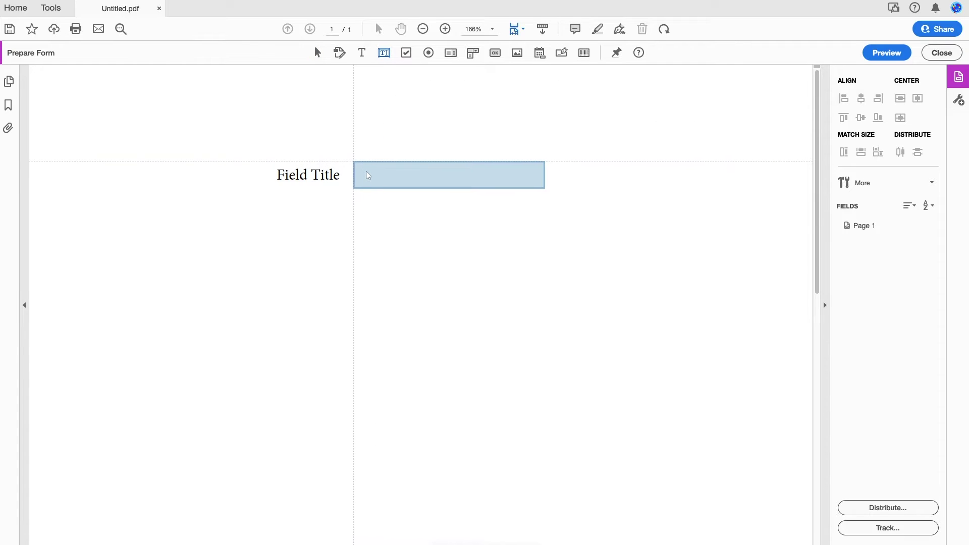
{"action": "left_click", "coordinate": [367, 175]}
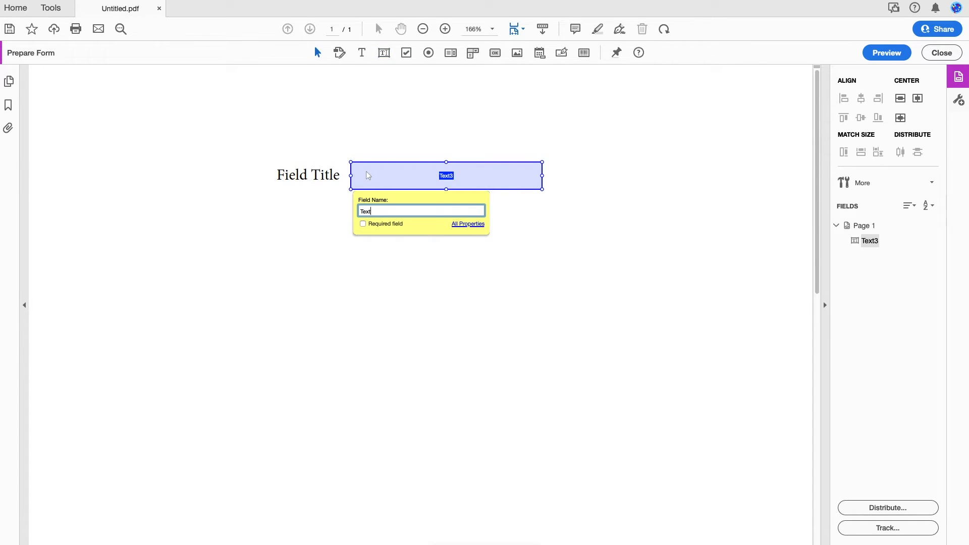
{"action": "key", "text": "BackSpace"}
{"action": "key", "text": "BackSpace"}
{"action": "key", "text": "BackSpace"}
{"action": "key", "text": "BackSpace"}
{"action": "type", "text": "FieldName"}
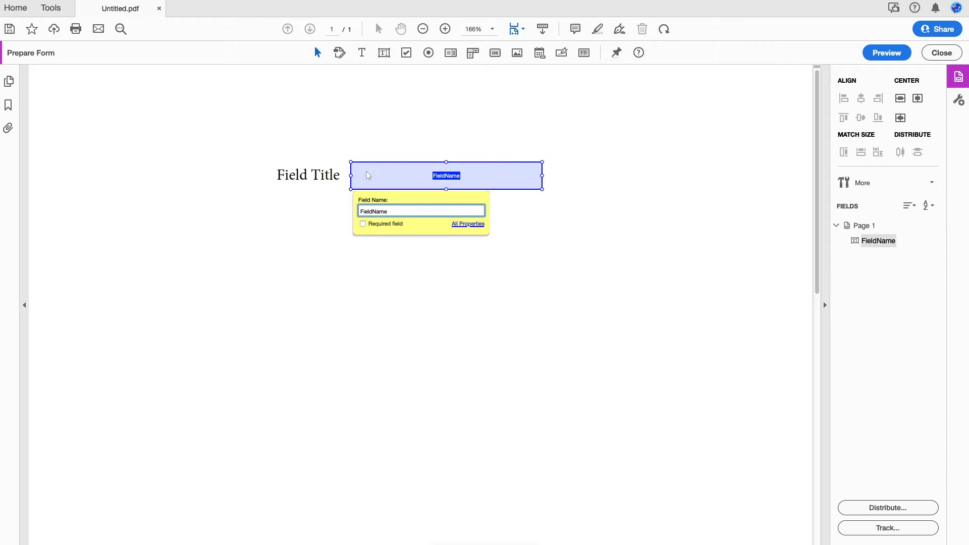
{"action": "key", "text": "Return"}
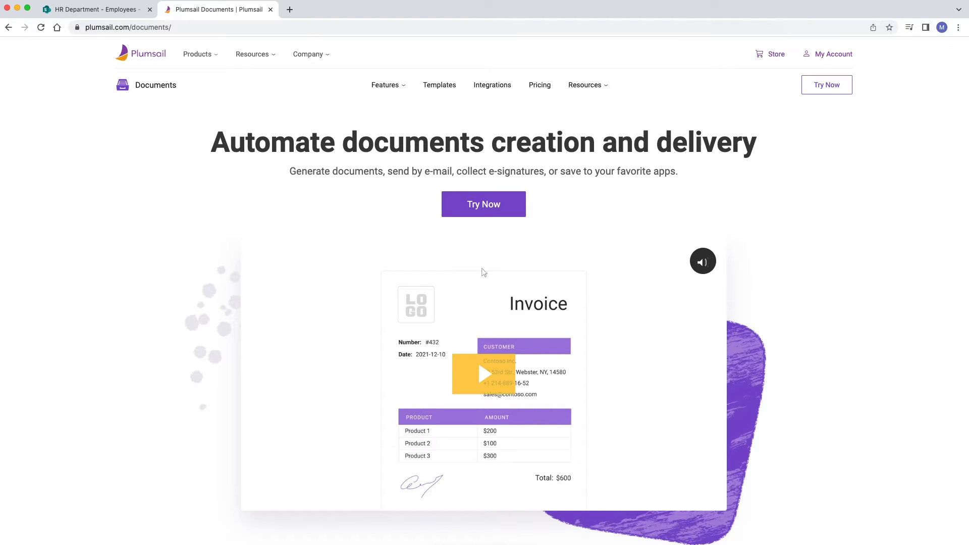
Step: Sign up for Plumsail Documents with an email address and a strong password
{"action": "left_click", "coordinate": [484, 208]}
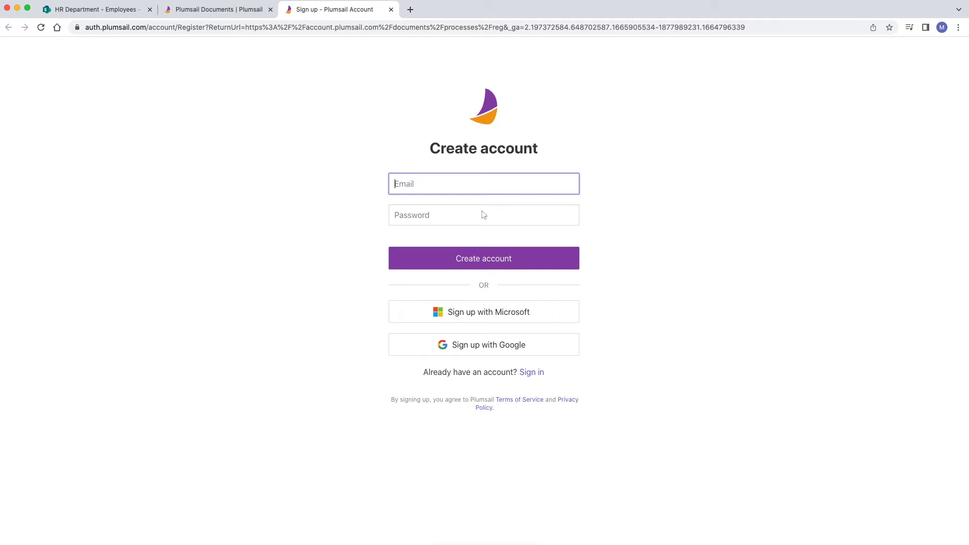
{"action": "type", "text": "youremail@example.com"}
{"action": "left_click", "coordinate": [409, 217]}
{"action": "type", "text": "••••••••••••••"}
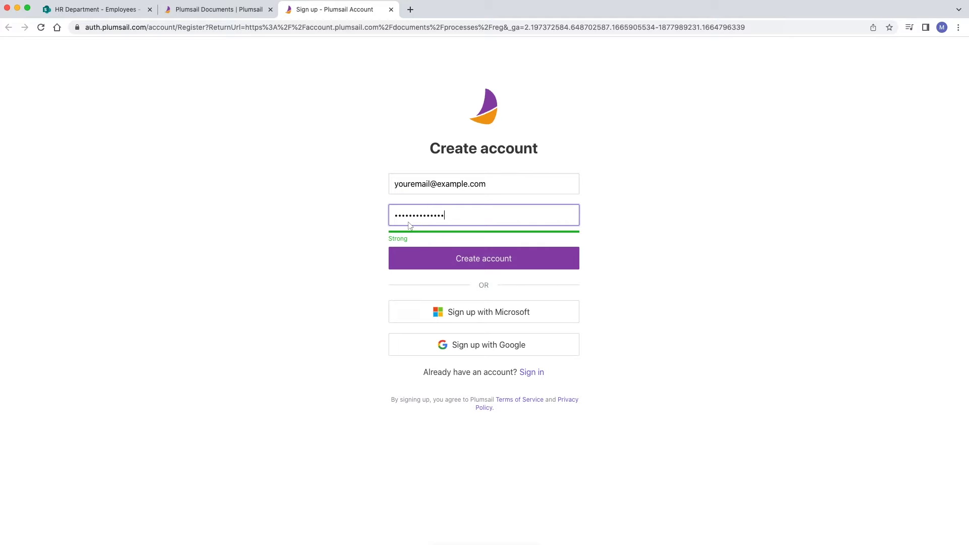
{"action": "left_click", "coordinate": [491, 266]}
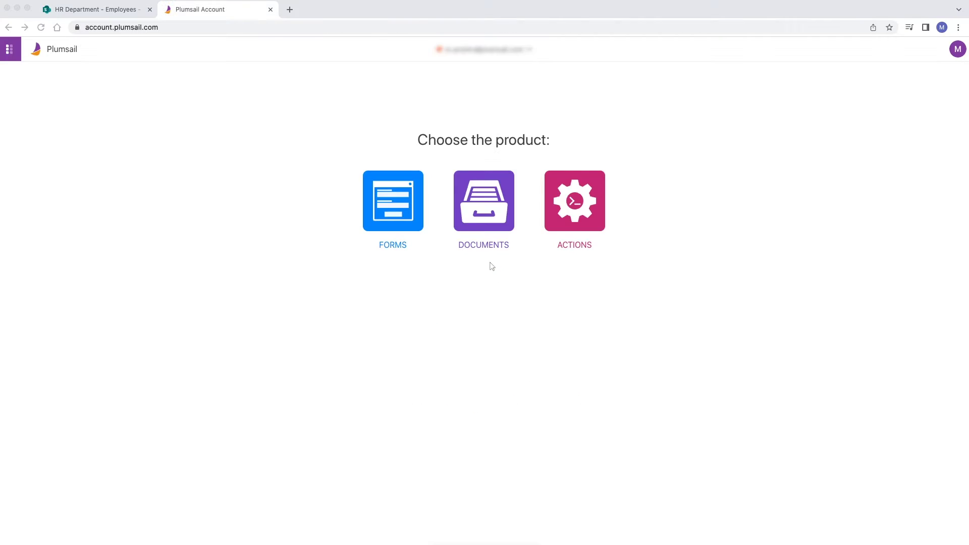
Step: In Documents, start a blank Fillable PDF process named 'Auto-fill PDF form'
{"action": "left_click", "coordinate": [490, 227]}
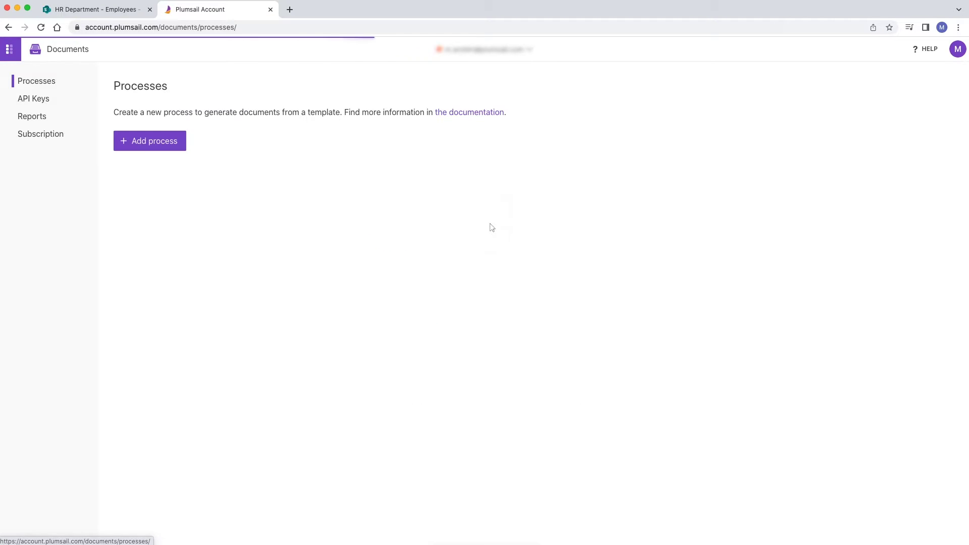
{"action": "left_click", "coordinate": [128, 146]}
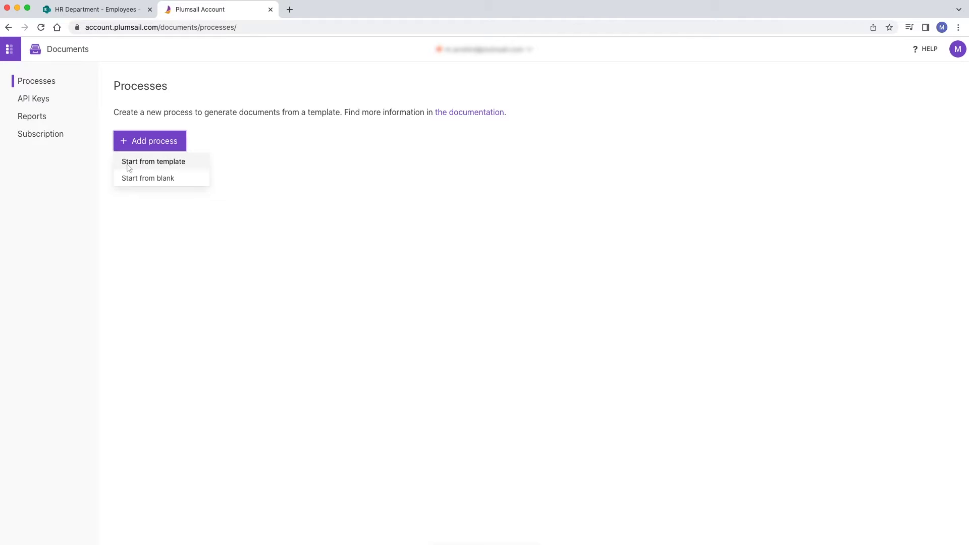
{"action": "left_click", "coordinate": [128, 180]}
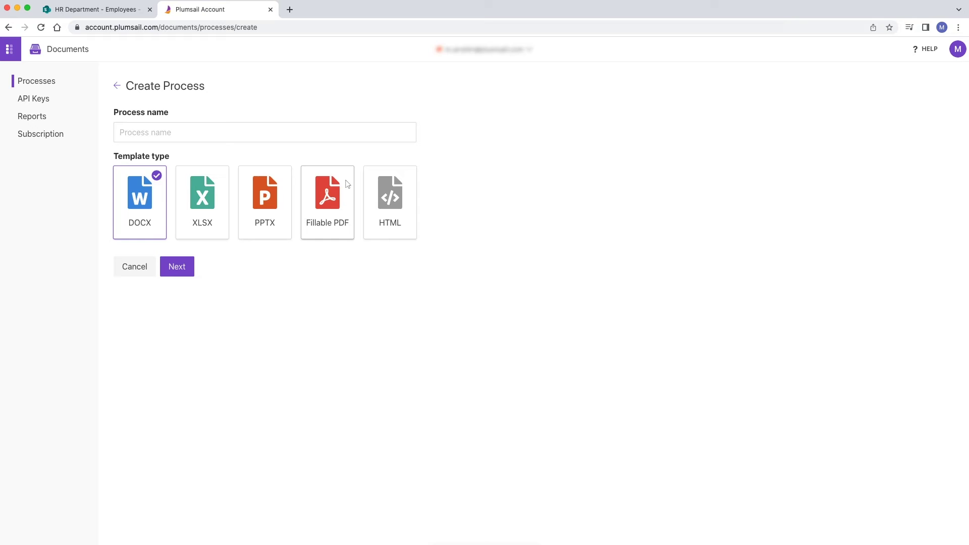
{"action": "left_click", "coordinate": [326, 194]}
{"action": "left_click", "coordinate": [240, 135]}
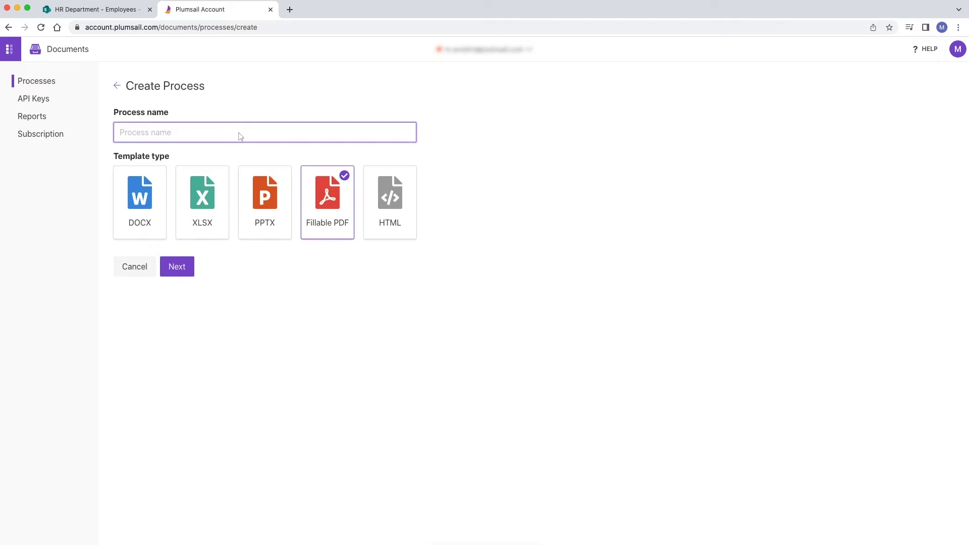
{"action": "type", "text": "Auto-fill PDF form"}
{"action": "left_click", "coordinate": [178, 272]}
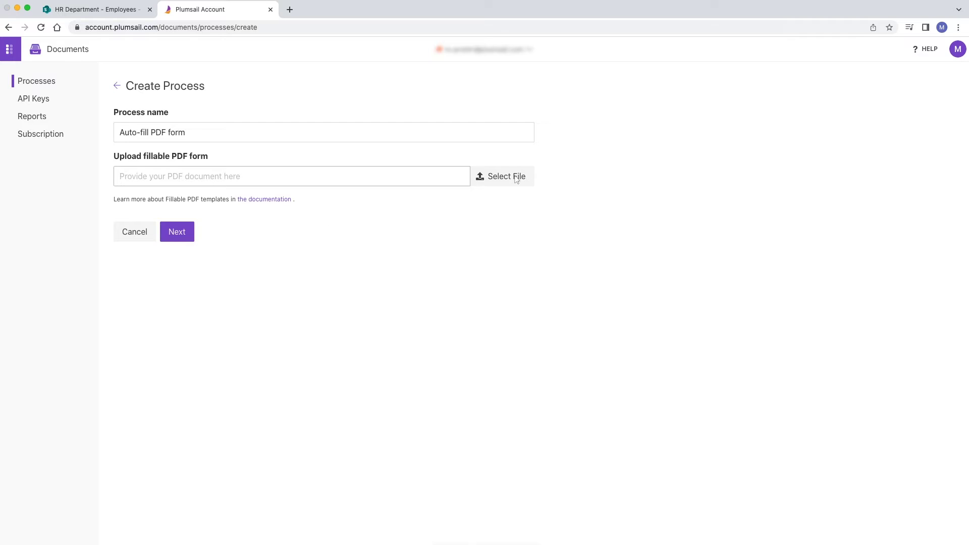
Step: Upload employment-application-template.pdf as the process's template
{"action": "left_click", "coordinate": [517, 178]}
{"action": "left_click", "coordinate": [378, 74]}
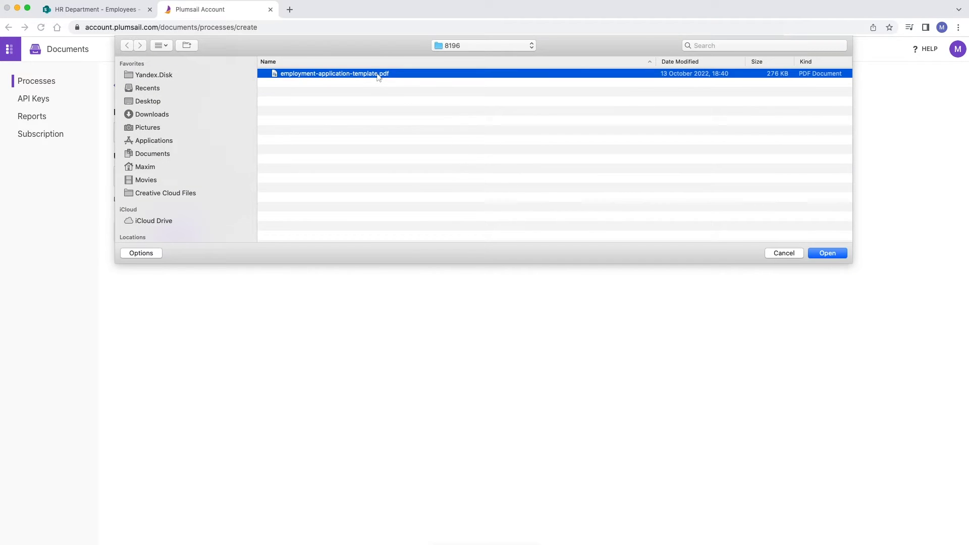
{"action": "left_click", "coordinate": [828, 254]}
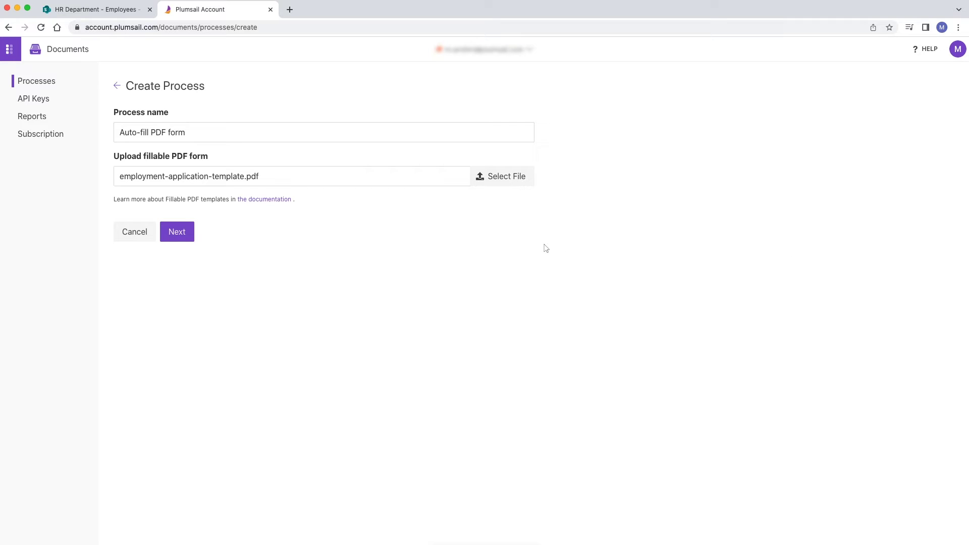
Step: Review the list of tokens extracted from the template
{"action": "left_click", "coordinate": [176, 233]}
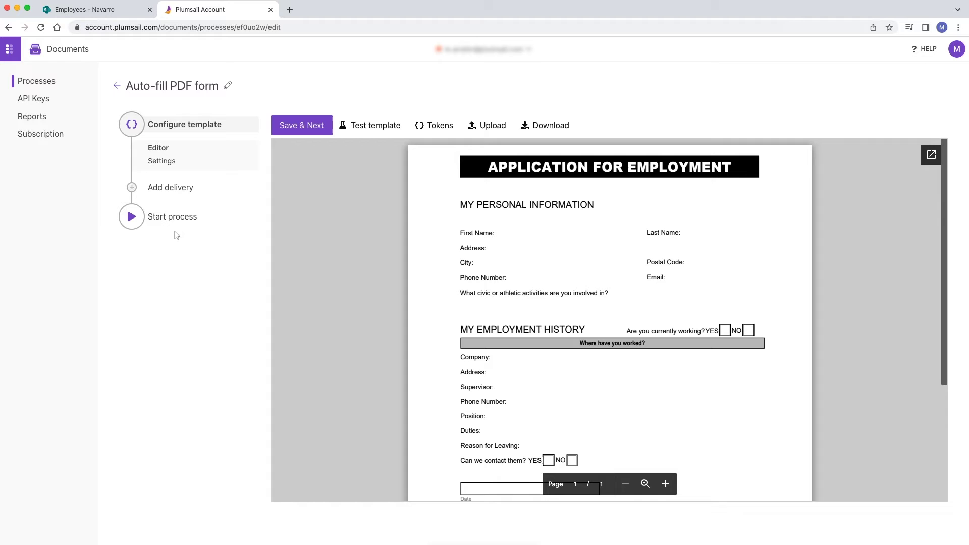
{"action": "left_click", "coordinate": [440, 126]}
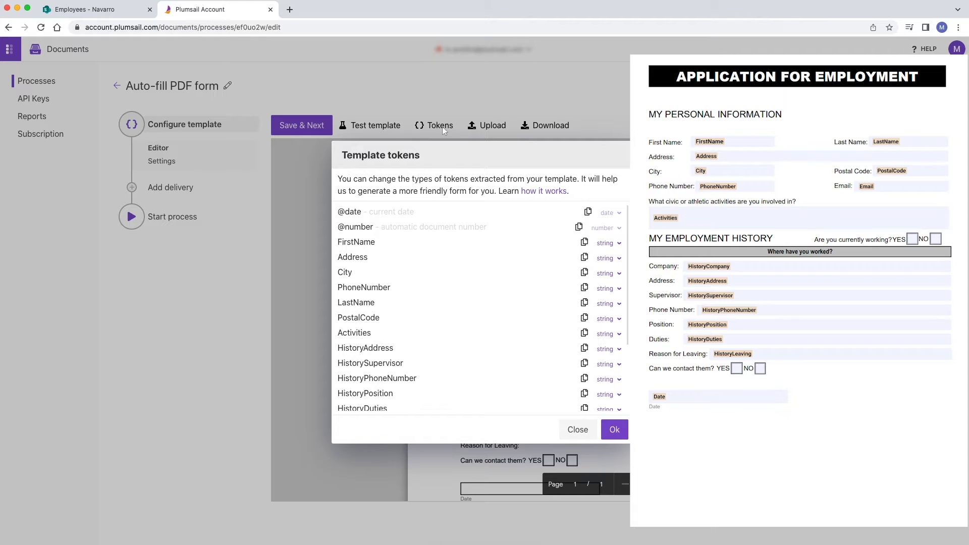
{"action": "scroll", "coordinate": [442, 126], "scroll_direction": "down", "scroll_amount": 3}
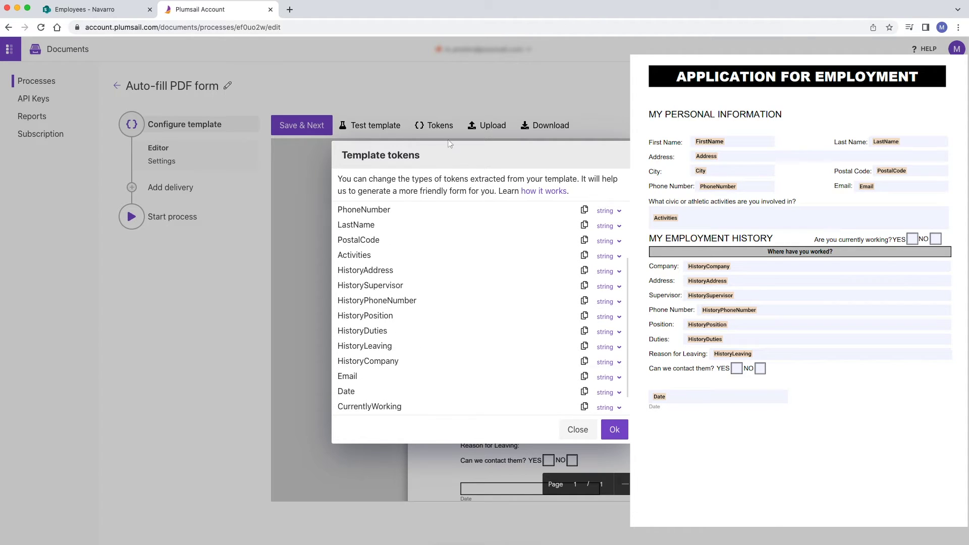
{"action": "left_click", "coordinate": [577, 430]}
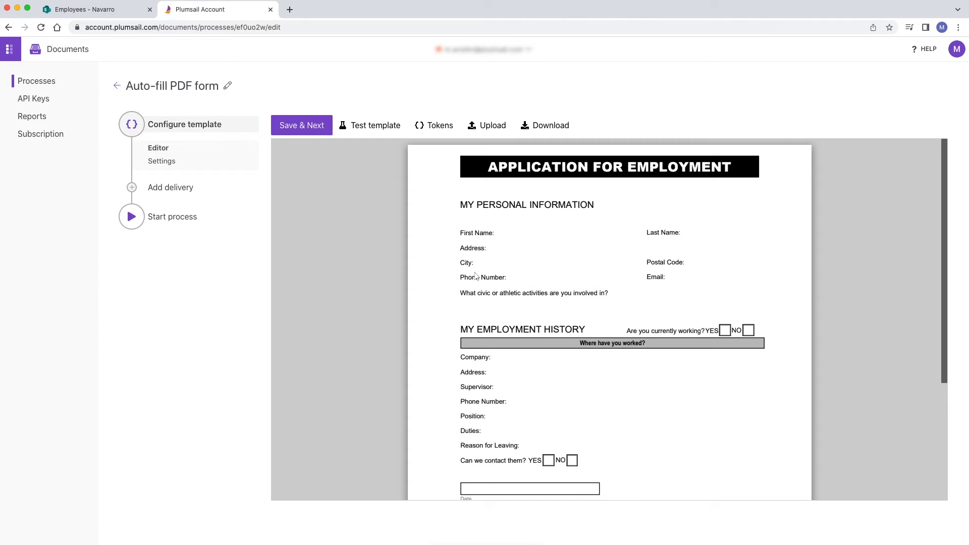
Step: Test the template with sample applicant values and preview the filled PDF
{"action": "left_click", "coordinate": [384, 132]}
{"action": "scroll", "coordinate": [386, 136], "scroll_direction": "down", "scroll_amount": 3}
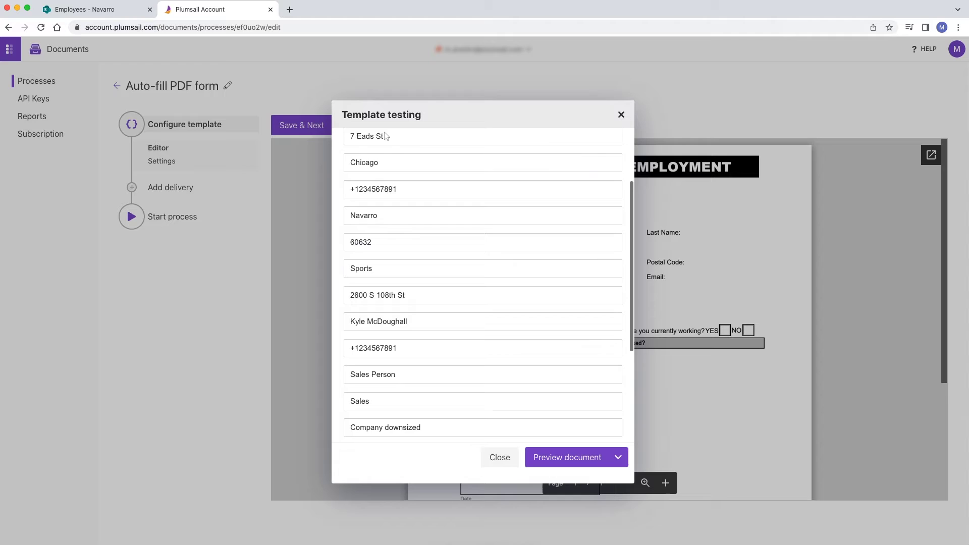
{"action": "scroll", "coordinate": [386, 136], "scroll_direction": "down", "scroll_amount": 5}
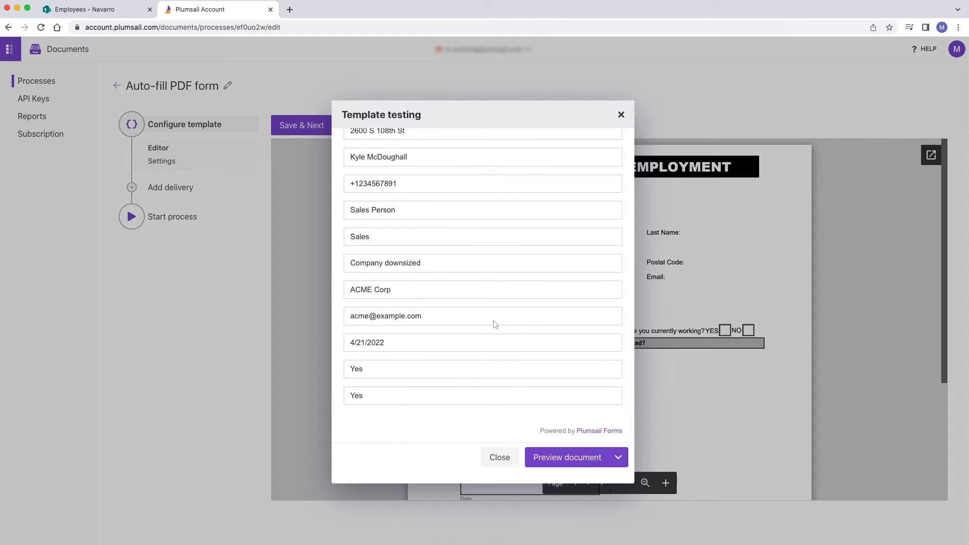
{"action": "left_click", "coordinate": [567, 458]}
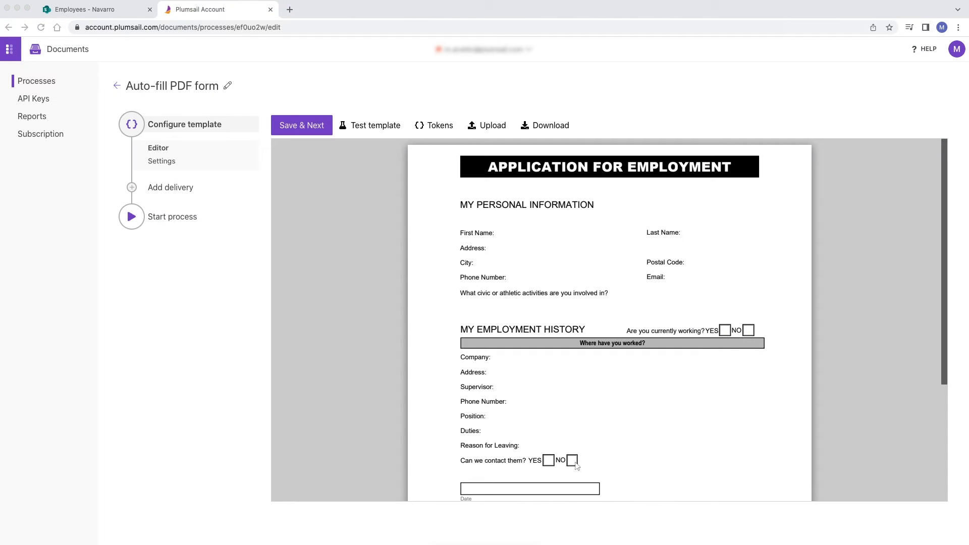
Step: Make the template Active and name outputs 'Employment Application from {{FirstName}} {{LastName}}.pdf'
{"action": "left_click", "coordinate": [282, 125]}
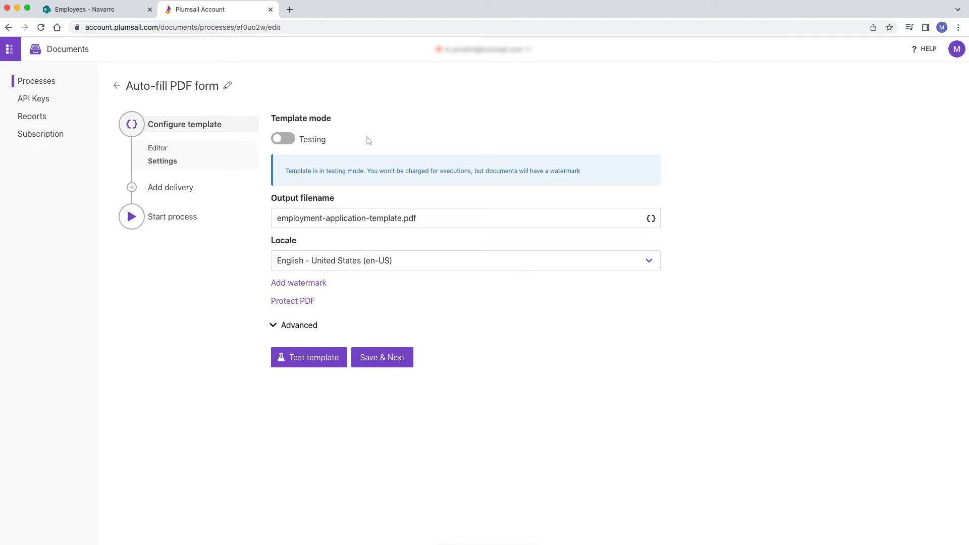
{"action": "left_click", "coordinate": [283, 140]}
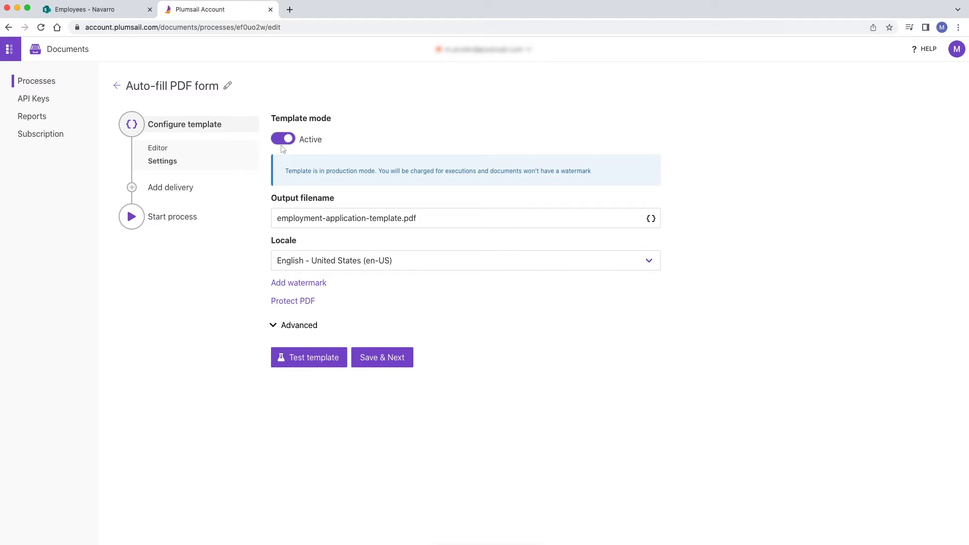
{"action": "left_click", "coordinate": [283, 227]}
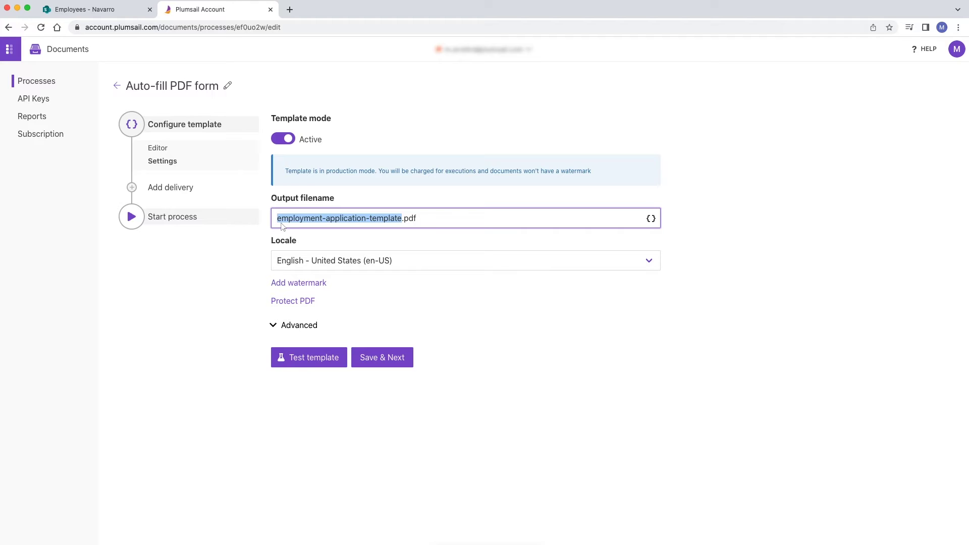
{"action": "type", "text": "Employment Application from"}
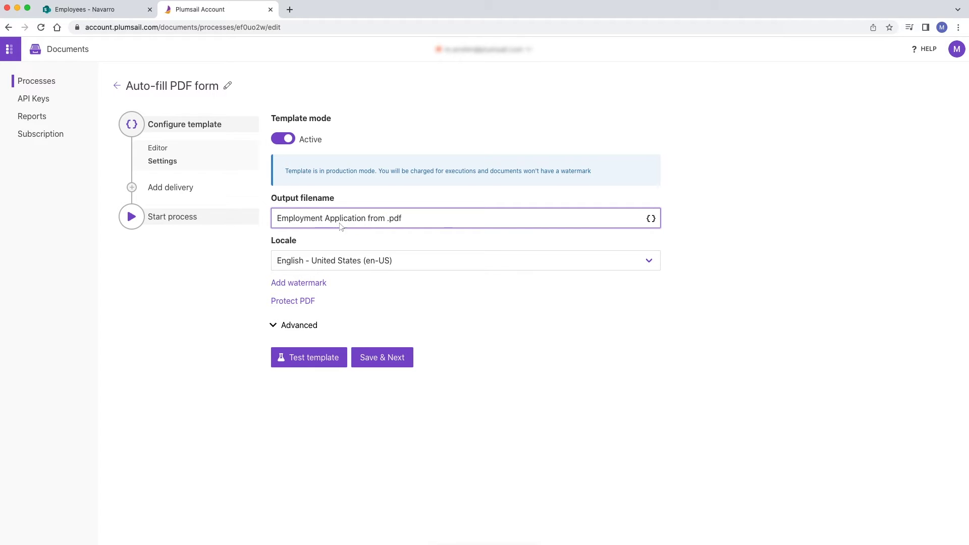
{"action": "left_click", "coordinate": [654, 222]}
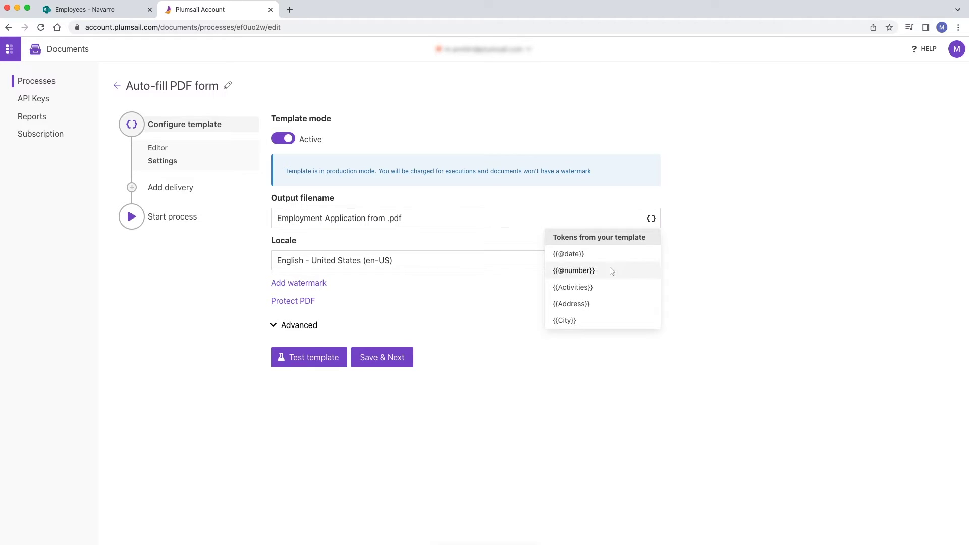
{"action": "scroll", "coordinate": [596, 282], "scroll_direction": "down", "scroll_amount": 4}
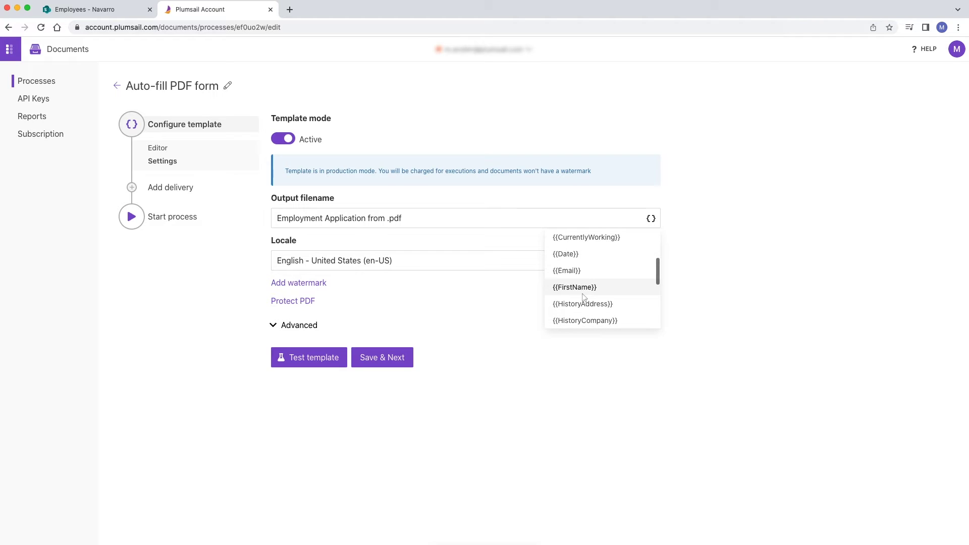
{"action": "left_click", "coordinate": [584, 292]}
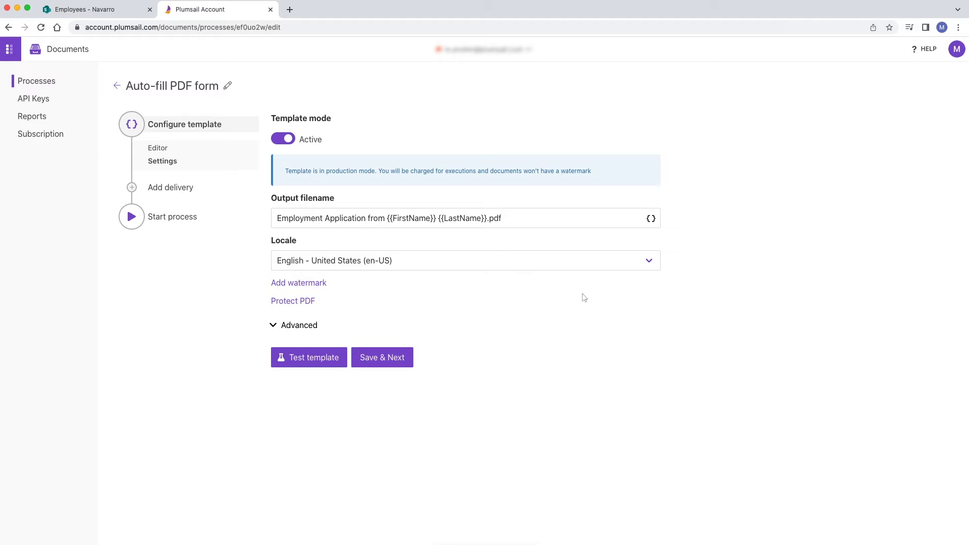
Step: Leave PDF protection unchanged and turn off Lock form fields under Advanced settings
{"action": "left_click", "coordinate": [302, 301]}
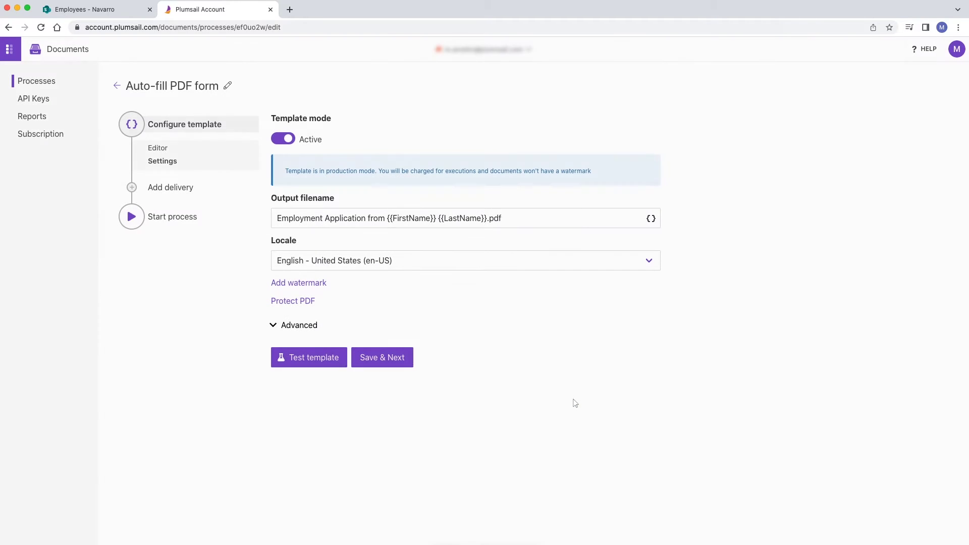
{"action": "left_click", "coordinate": [572, 398]}
{"action": "left_click", "coordinate": [300, 325]}
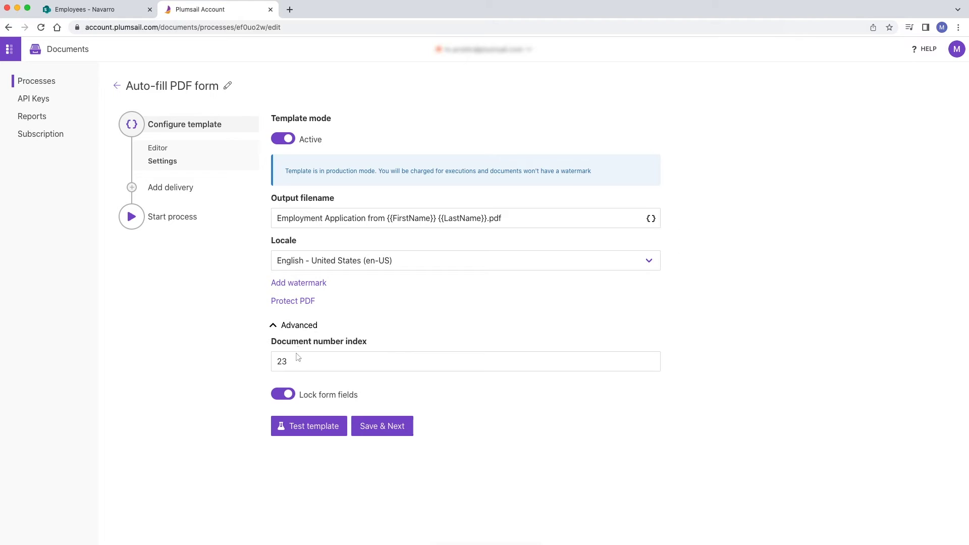
{"action": "left_click", "coordinate": [285, 394]}
Step: Re-enable form-field locking, save the settings, and choose SharePoint delivery
{"action": "left_click", "coordinate": [285, 394]}
{"action": "left_click", "coordinate": [380, 427]}
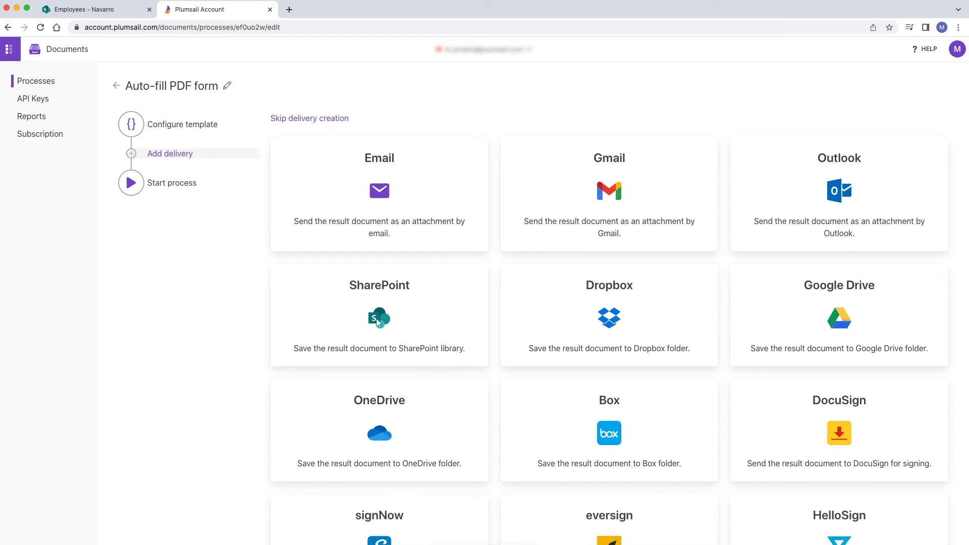
{"action": "left_click", "coordinate": [377, 322]}
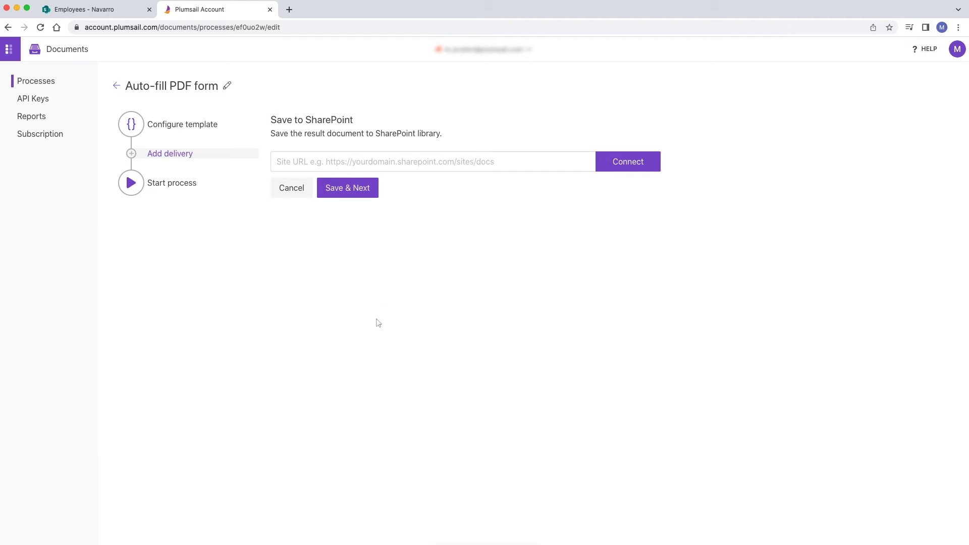
Step: Connect to the SharePoint site URL and save delivery into the Shared Documents library
{"action": "left_click", "coordinate": [296, 165]}
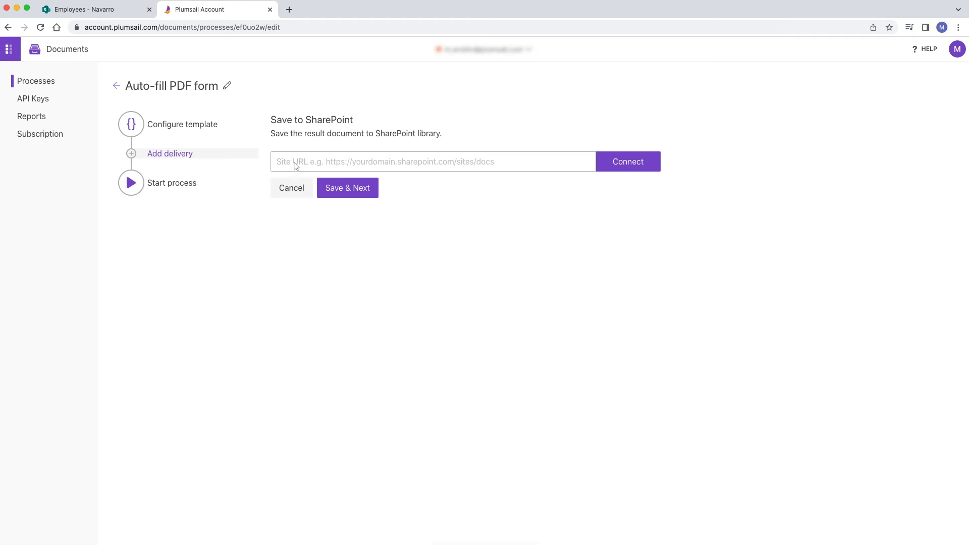
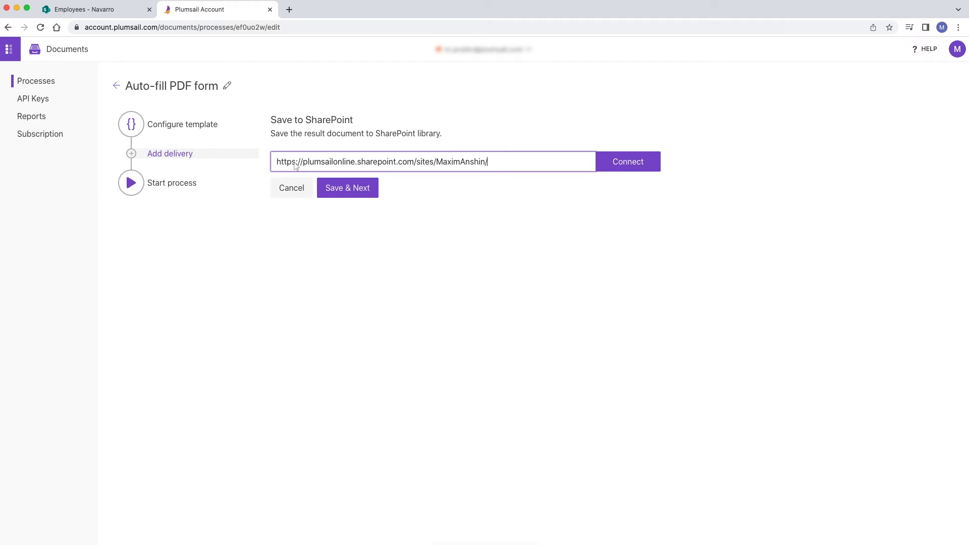
{"action": "left_click", "coordinate": [613, 165]}
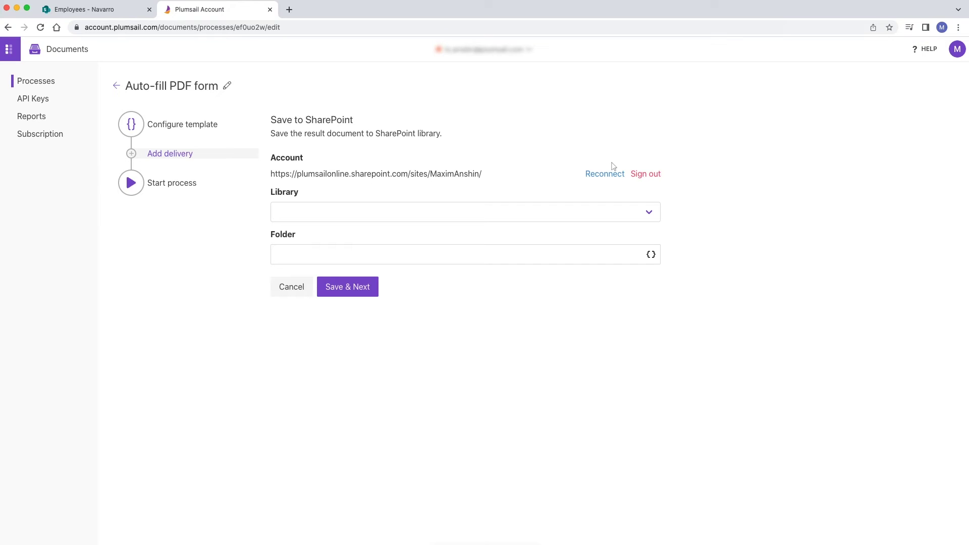
{"action": "left_click", "coordinate": [649, 214]}
{"action": "left_click", "coordinate": [650, 216]}
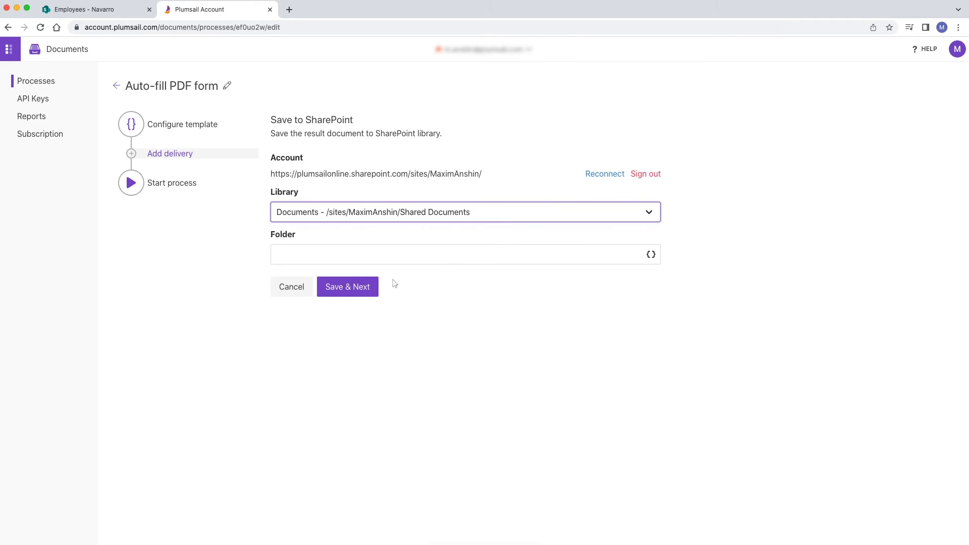
{"action": "left_click", "coordinate": [342, 295]}
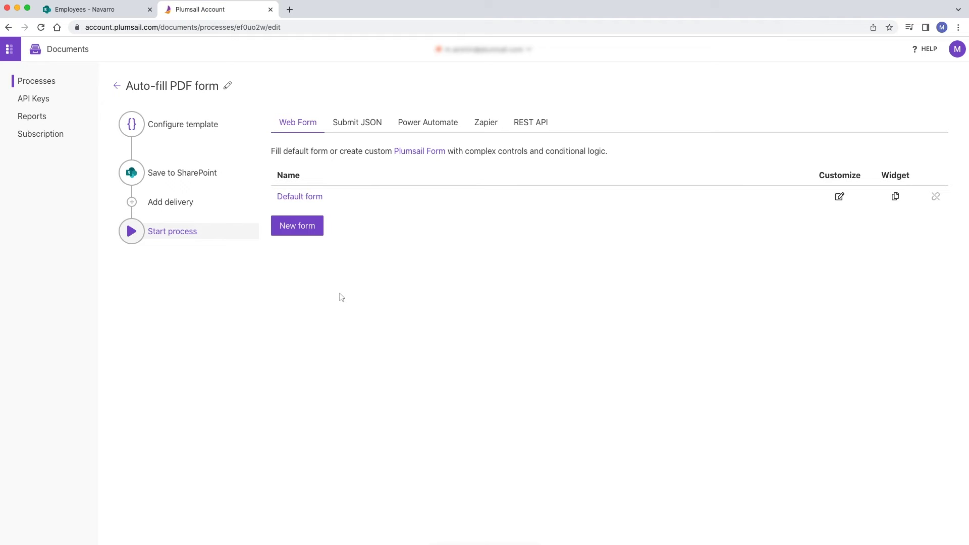
Step: Show the process's Power Automate options and pick the SharePoint item flow template
{"action": "left_click", "coordinate": [417, 126]}
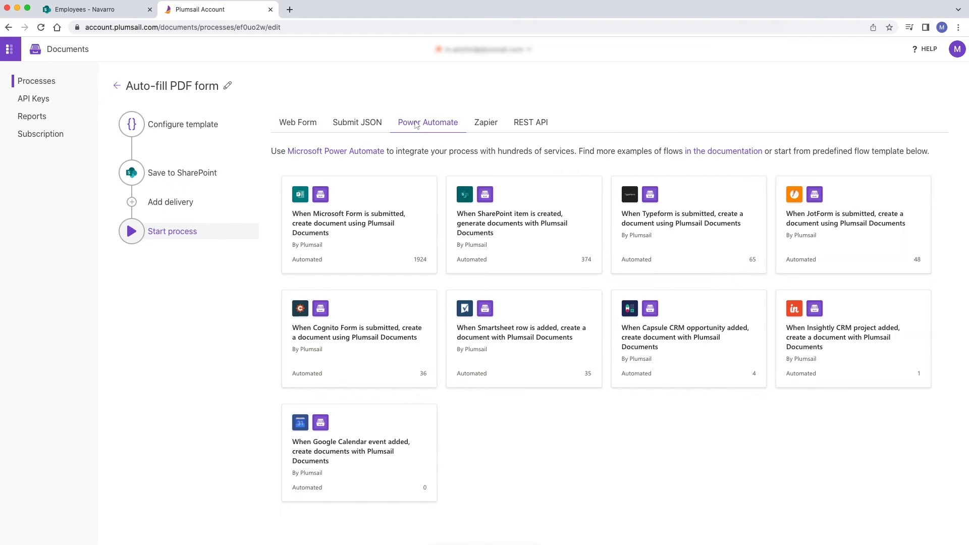
{"action": "left_click", "coordinate": [508, 243]}
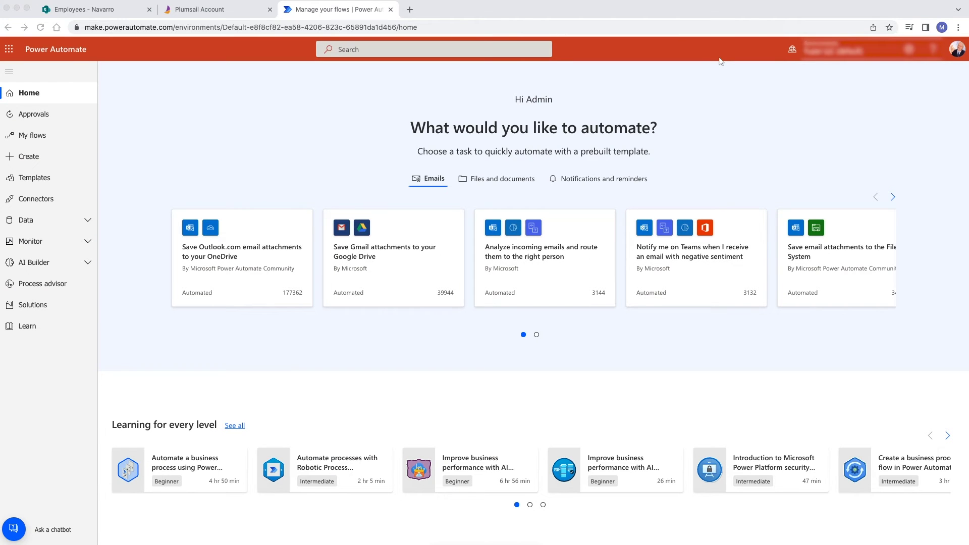
Step: Create an automated cloud flow 'Fill PDF Form' triggered when a SharePoint item is created
{"action": "left_click", "coordinate": [41, 158]}
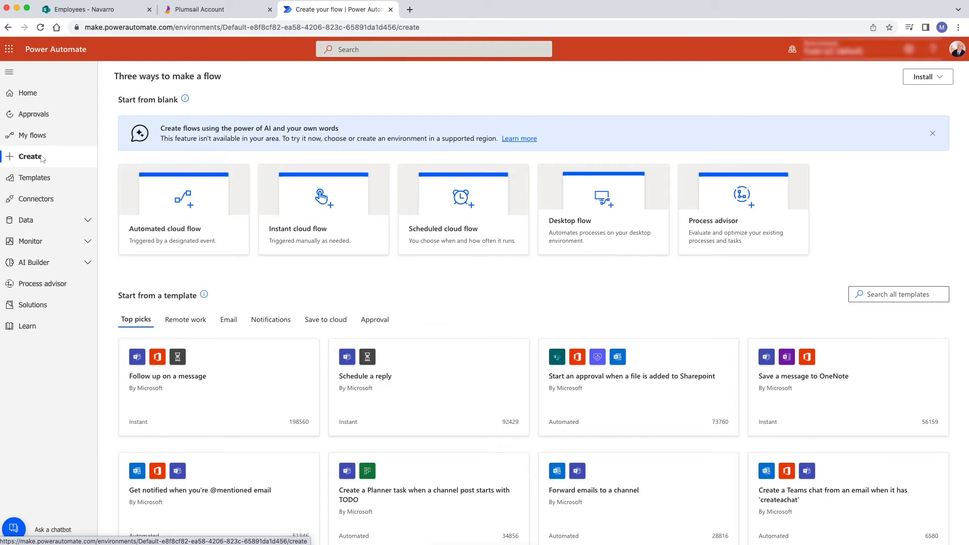
{"action": "left_click", "coordinate": [185, 230]}
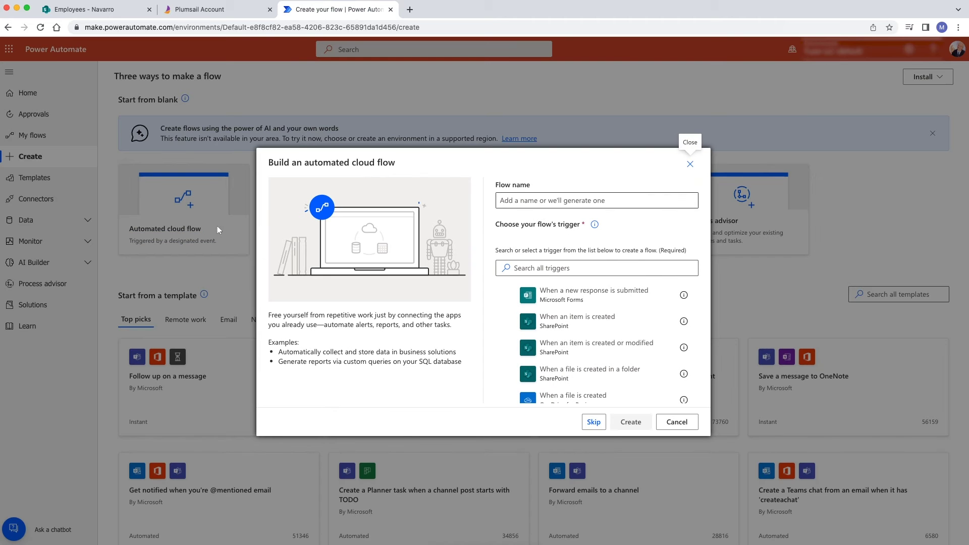
{"action": "left_click", "coordinate": [528, 204]}
{"action": "type", "text": "Fill PDF Form"}
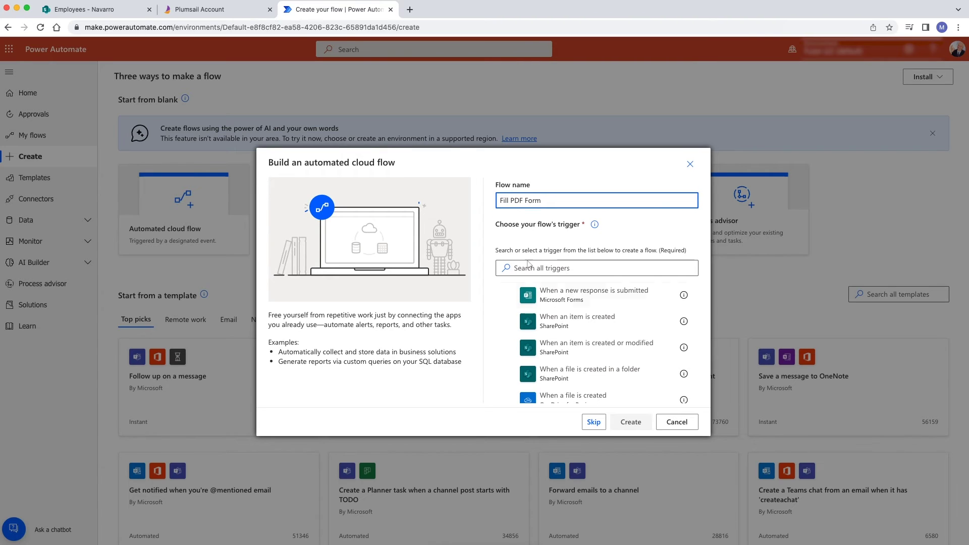
{"action": "left_click", "coordinate": [529, 325]}
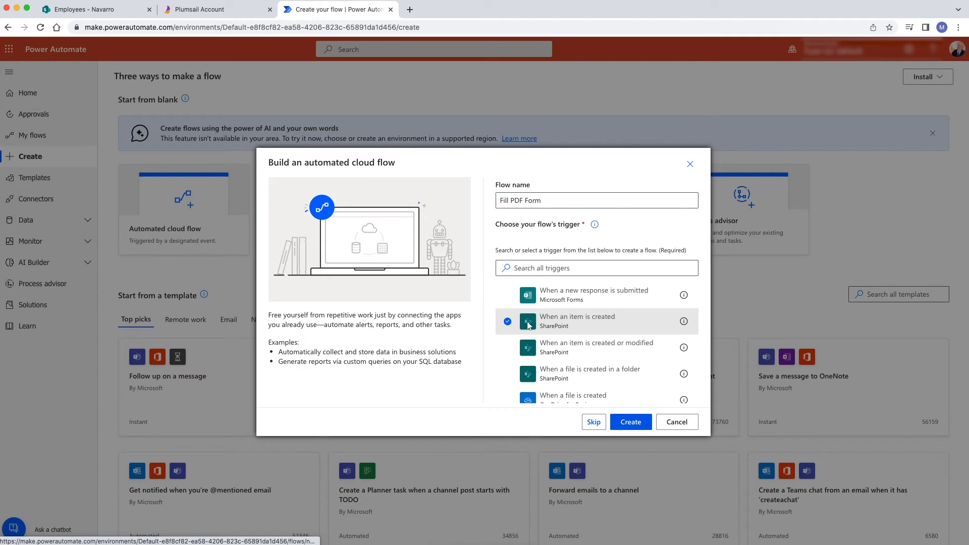
{"action": "left_click", "coordinate": [631, 423]}
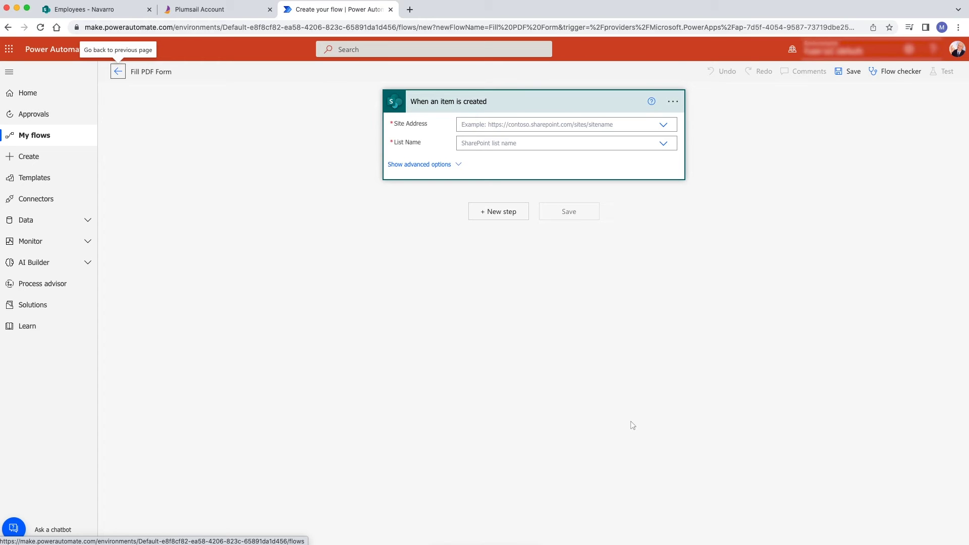
Step: Point the trigger at the HR Department site's Employees list
{"action": "left_click", "coordinate": [663, 125]}
{"action": "left_click", "coordinate": [661, 139]}
{"action": "left_click", "coordinate": [663, 154]}
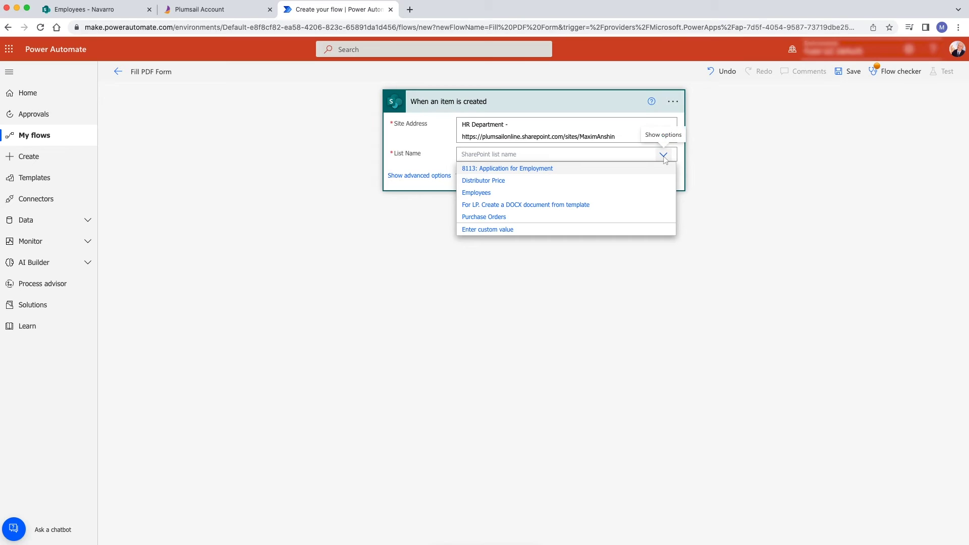
{"action": "left_click", "coordinate": [515, 192]}
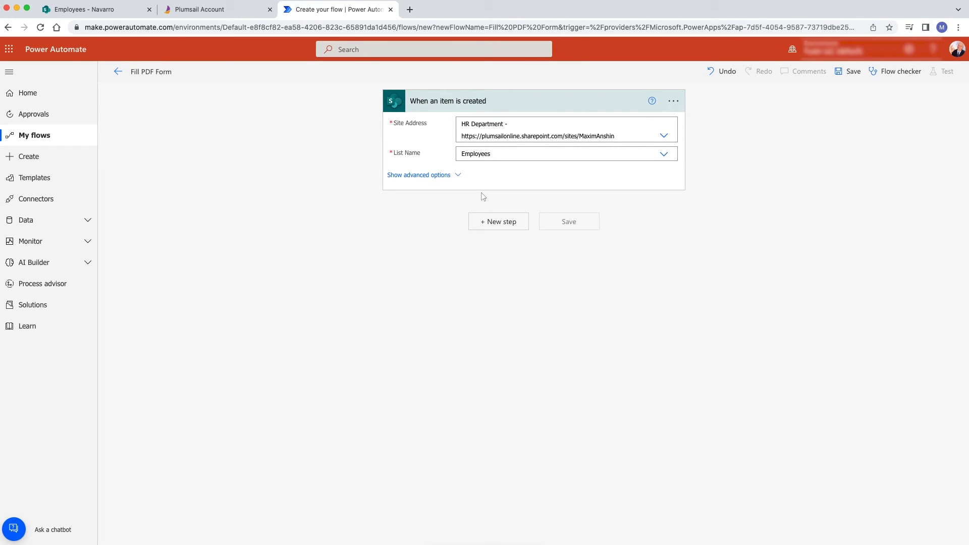
Step: Add a Plumsail Documents 'Start document generation process' step with connection 'New connection to Power Automate'
{"action": "left_click", "coordinate": [499, 223]}
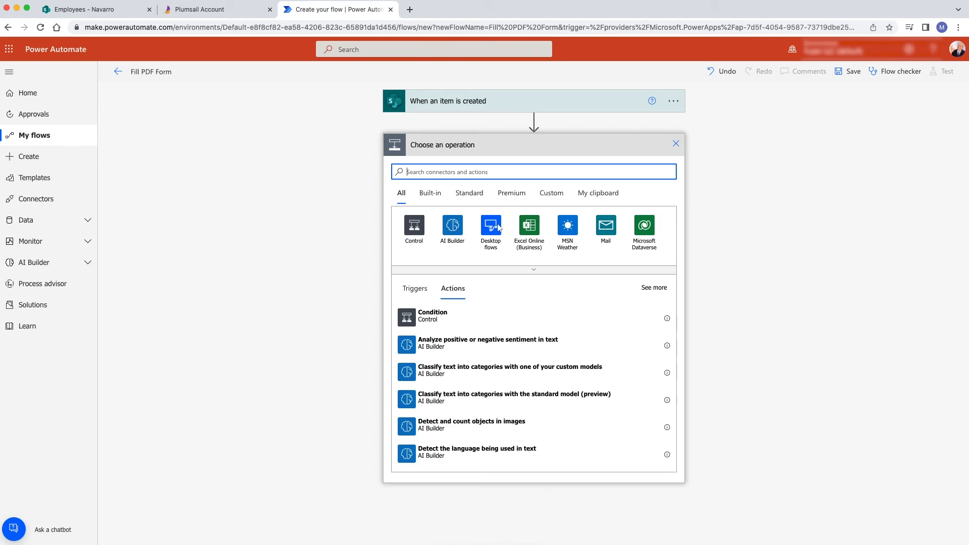
{"action": "type", "text": "Plumsail"}
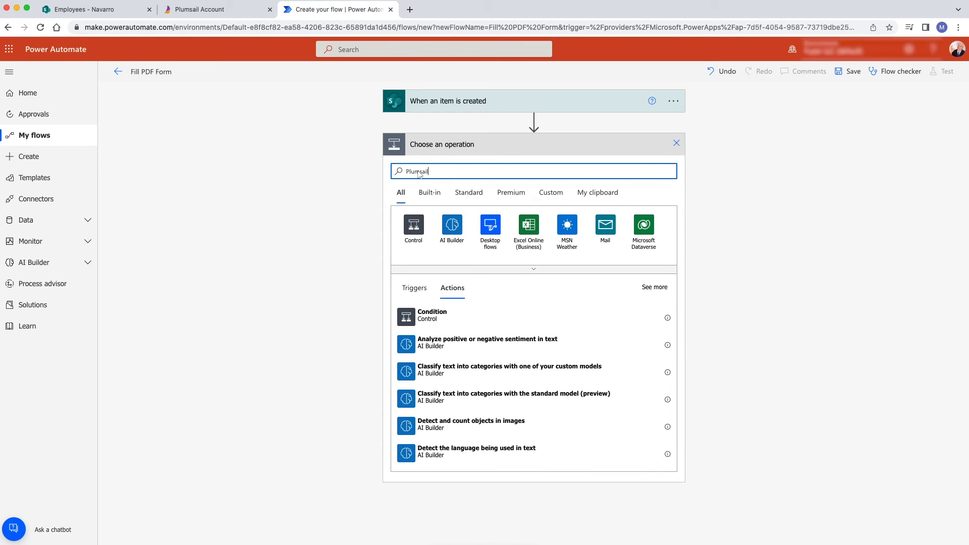
{"action": "left_click", "coordinate": [452, 226]}
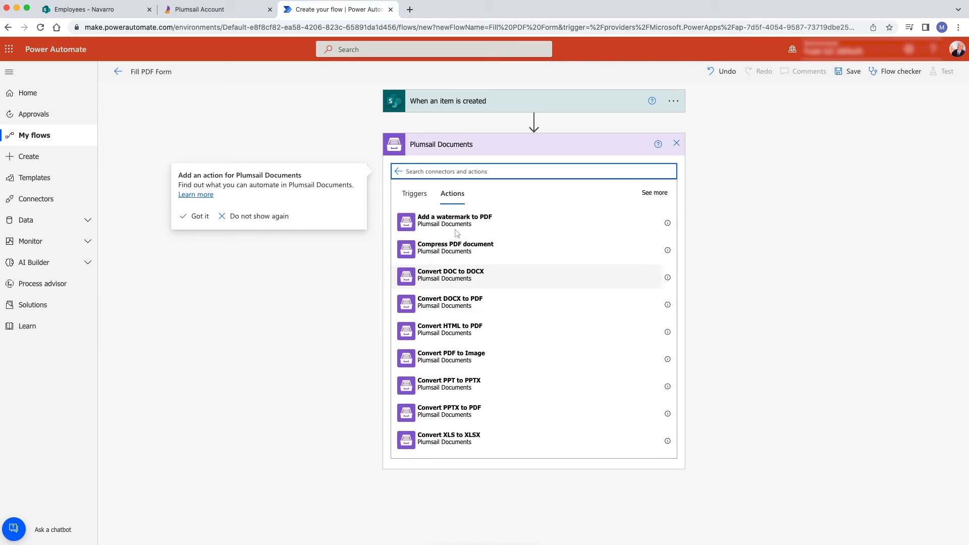
{"action": "scroll", "coordinate": [456, 232], "scroll_direction": "down", "scroll_amount": 10}
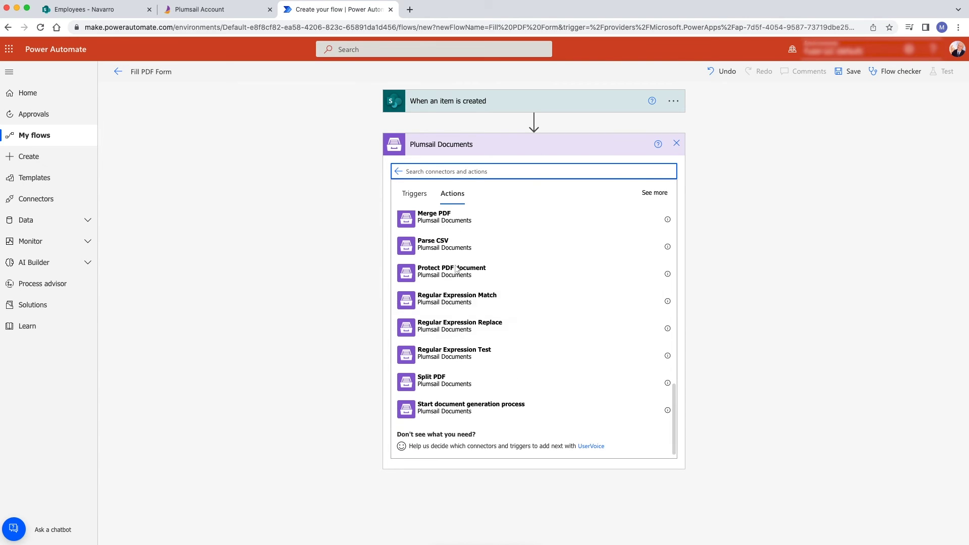
{"action": "left_click", "coordinate": [457, 413]}
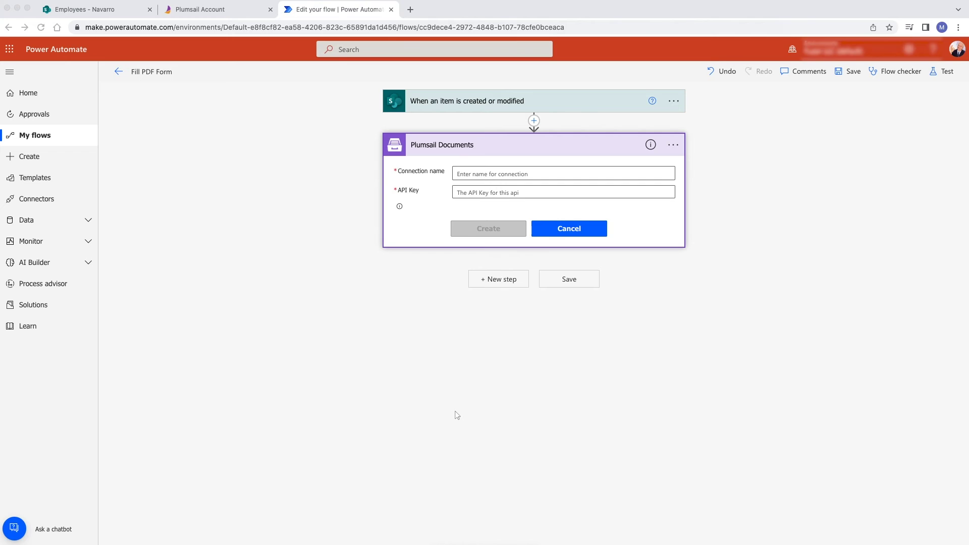
{"action": "left_click", "coordinate": [468, 177]}
{"action": "type", "text": "New connection to Power Automate"}
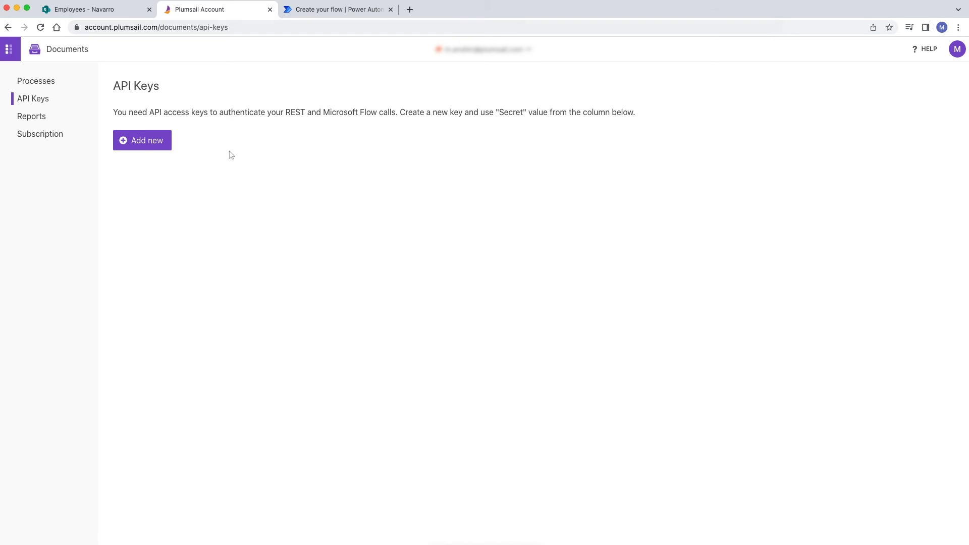
Step: Create a Plumsail API key named 'New connection to Power Automate' and copy its secret
{"action": "left_click", "coordinate": [145, 148]}
{"action": "left_click", "coordinate": [146, 156]}
{"action": "type", "text": "New connection to Power Automate"}
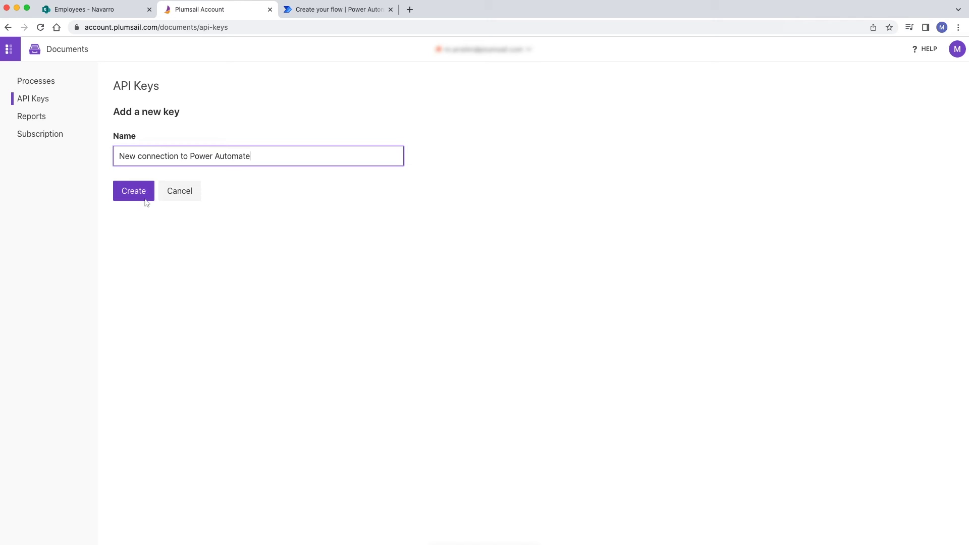
{"action": "left_click", "coordinate": [146, 194]}
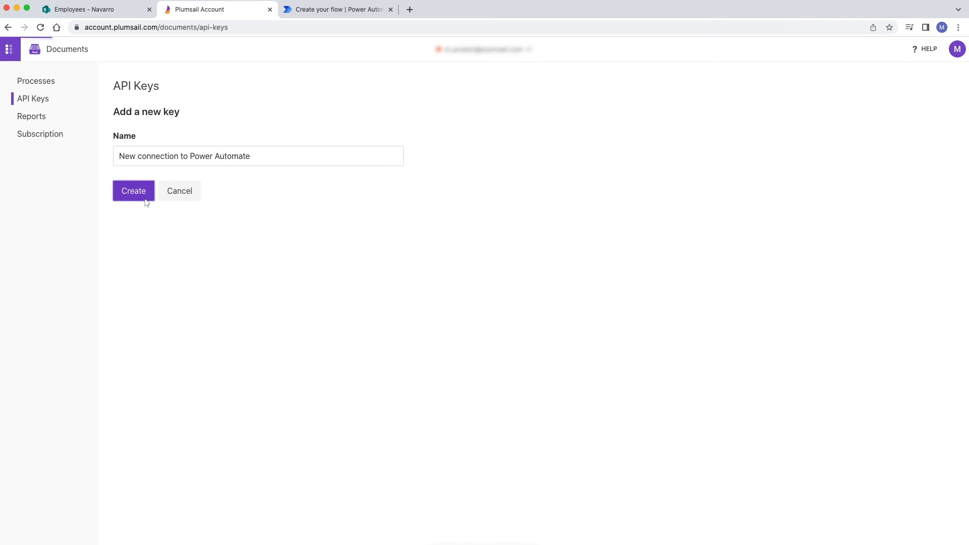
{"action": "left_click", "coordinate": [631, 198]}
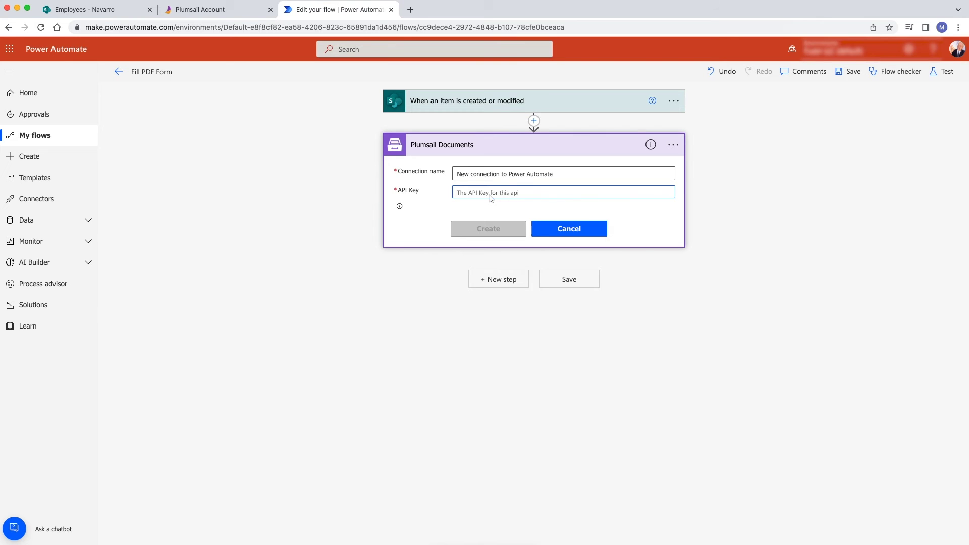
Step: Create the Plumsail connection with the pasted API key and select the Auto-fill PDF form process
{"action": "key", "text": "super+v"}
{"action": "left_click", "coordinate": [490, 233]}
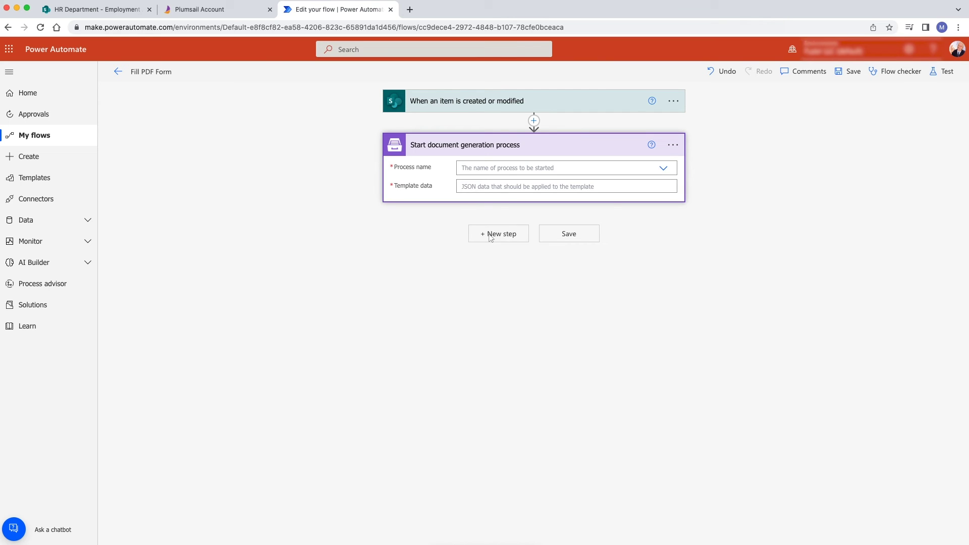
{"action": "left_click", "coordinate": [662, 168]}
{"action": "left_click", "coordinate": [507, 183]}
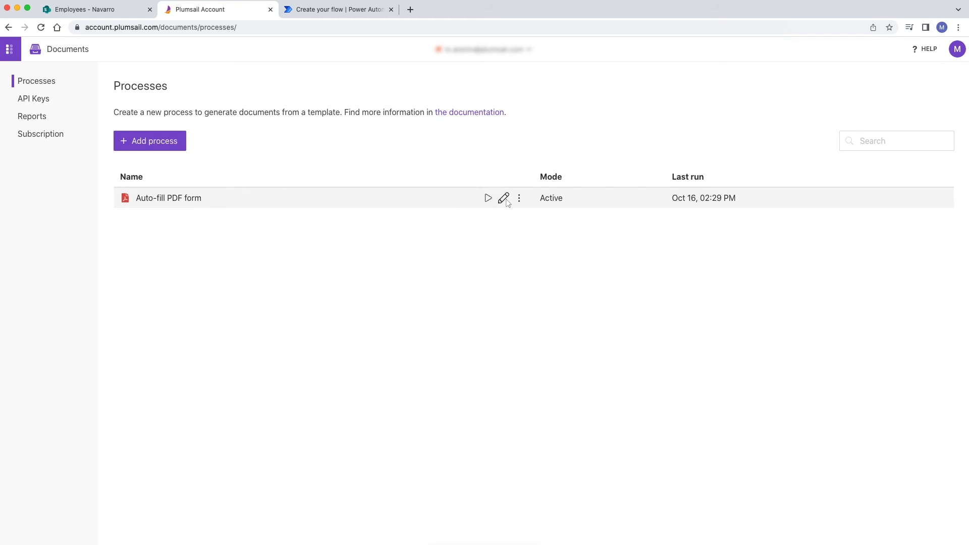
Step: Copy all of the Auto-fill PDF form process's Submit JSON sample from its Start process options
{"action": "left_click", "coordinate": [503, 198]}
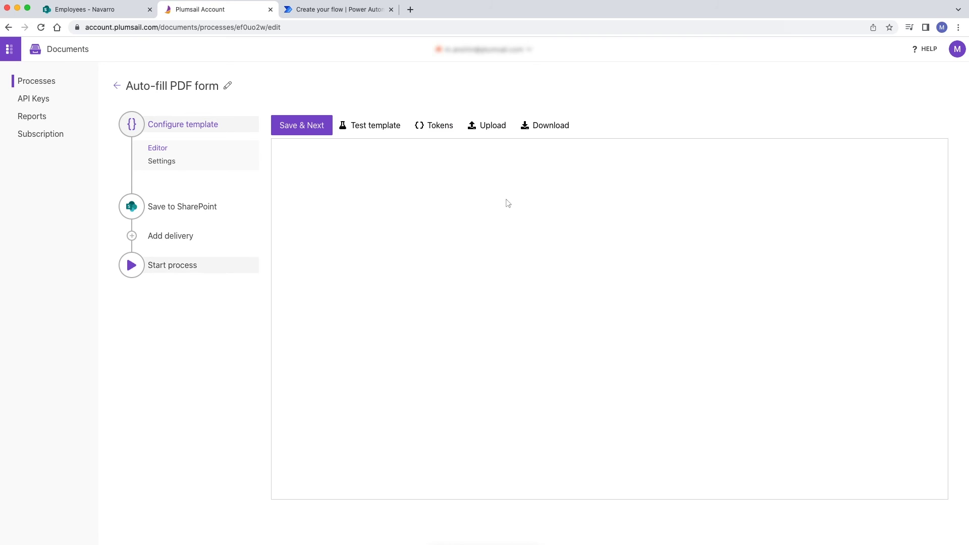
{"action": "left_click", "coordinate": [182, 266]}
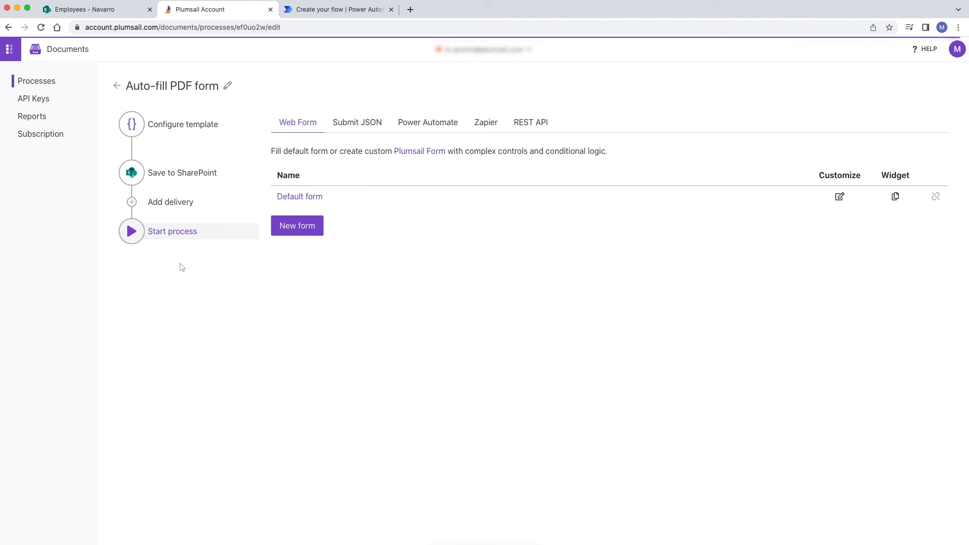
{"action": "left_click", "coordinate": [357, 122]}
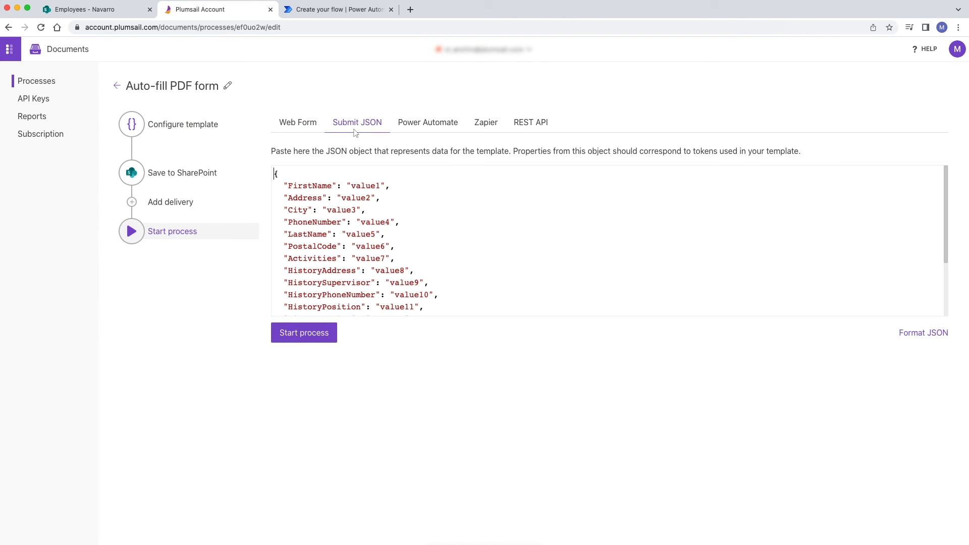
{"action": "left_click", "coordinate": [402, 192]}
{"action": "key", "text": "super+a"}
{"action": "key", "text": "super+c"}
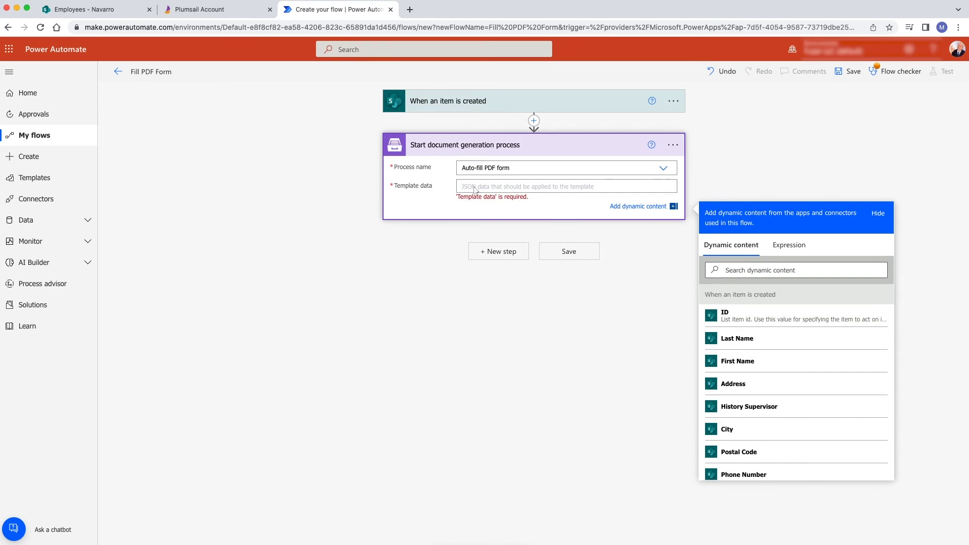
Step: Paste the sample JSON into Template data and select the value1 placeholder for FirstName
{"action": "key", "text": "super+v"}
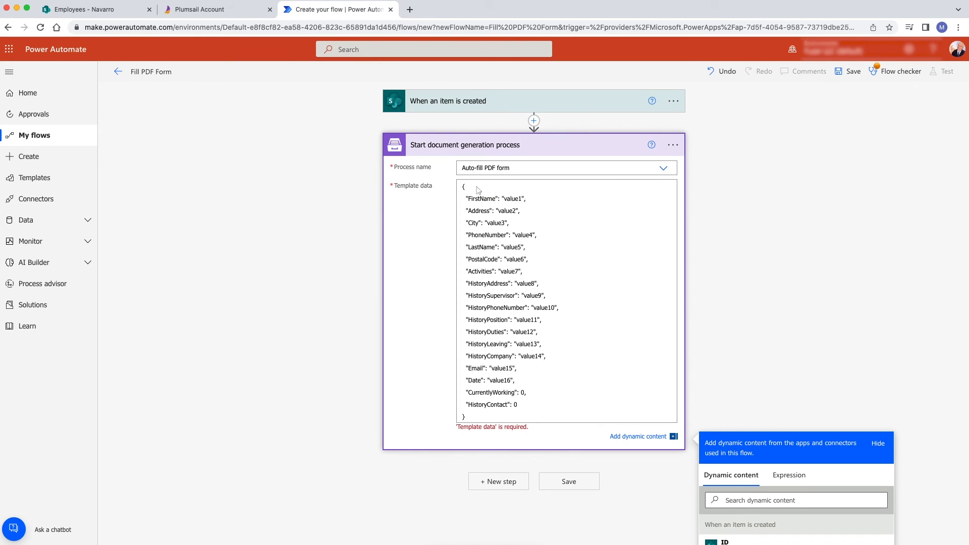
{"action": "double_click", "coordinate": [513, 199]}
{"action": "scroll", "coordinate": [540, 231], "scroll_direction": "down", "scroll_amount": 2}
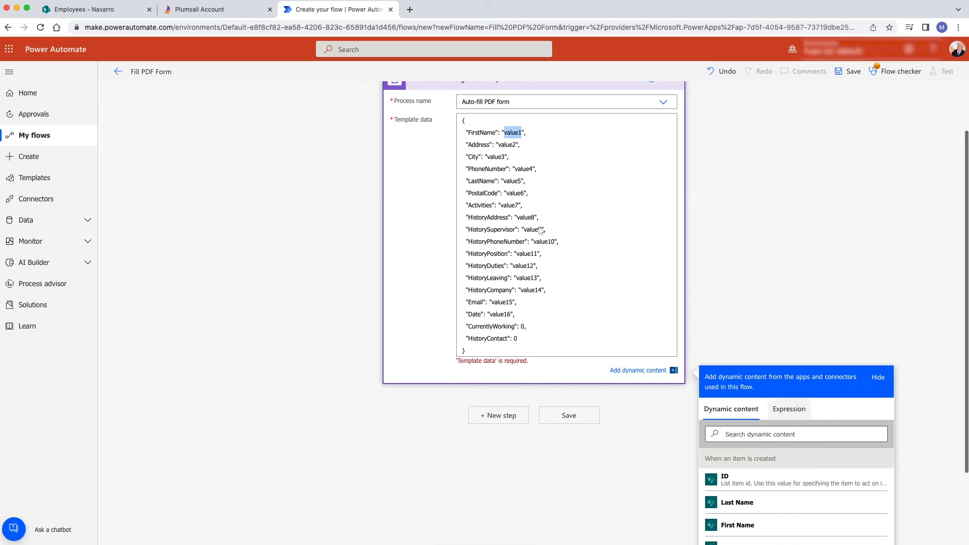
{"action": "scroll", "coordinate": [541, 231], "scroll_direction": "down", "scroll_amount": 2}
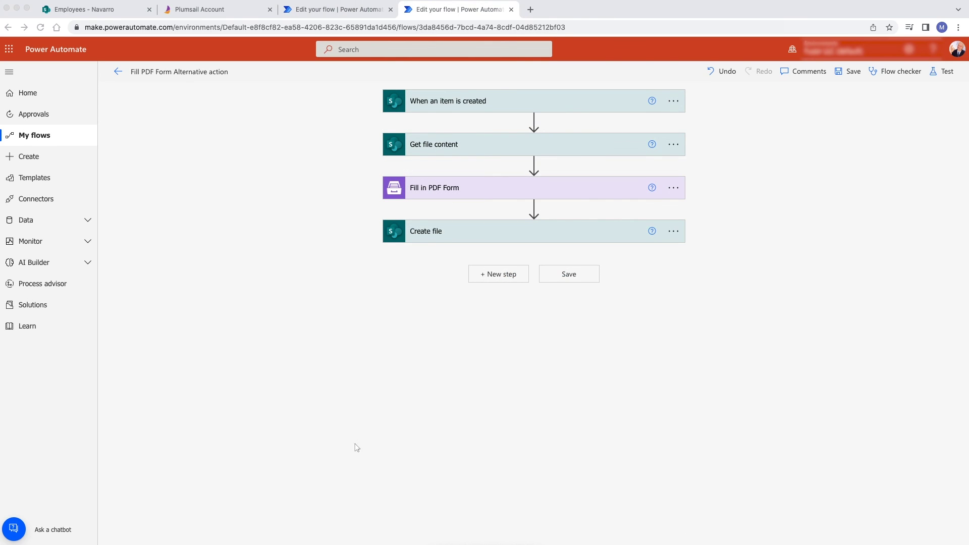
Step: Expand the Get file content, Create file and Fill in PDF Form steps to review their settings
{"action": "left_click", "coordinate": [483, 145]}
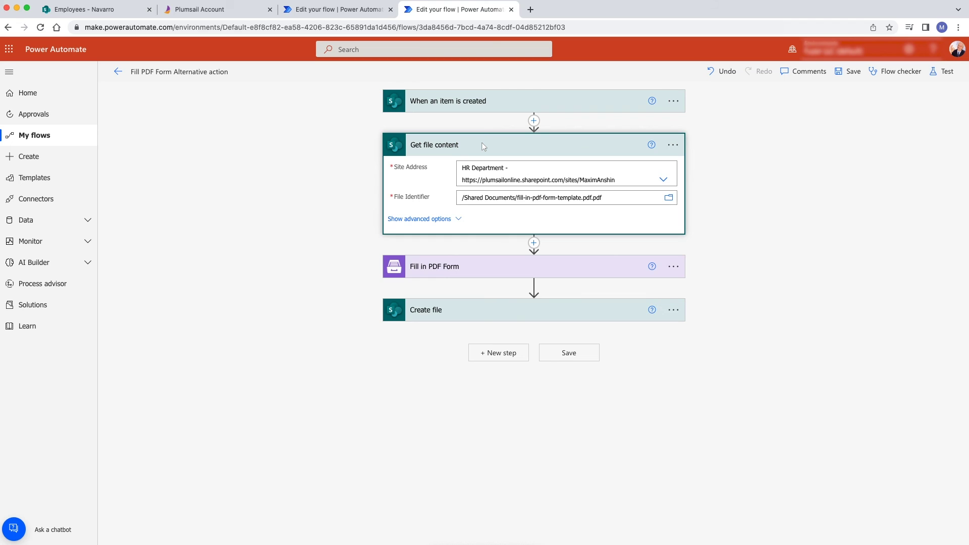
{"action": "left_click", "coordinate": [483, 311]}
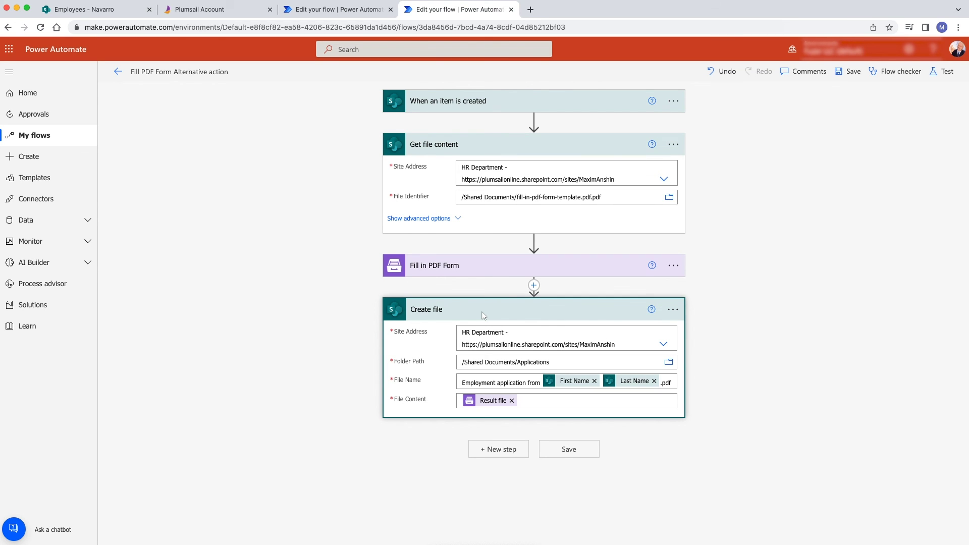
{"action": "left_click", "coordinate": [483, 270]}
{"action": "scroll", "coordinate": [483, 273], "scroll_direction": "down", "scroll_amount": 3}
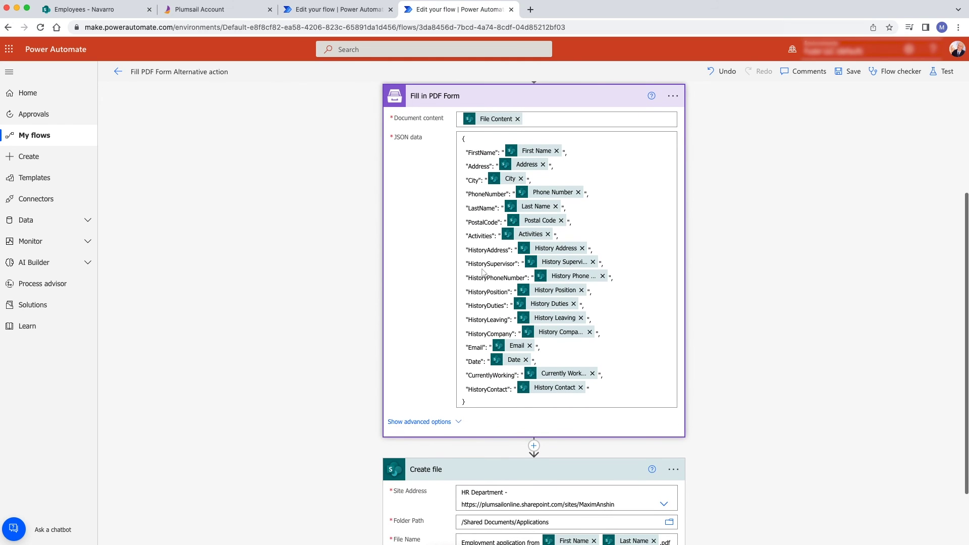
{"action": "scroll", "coordinate": [483, 273], "scroll_direction": "down", "scroll_amount": 1}
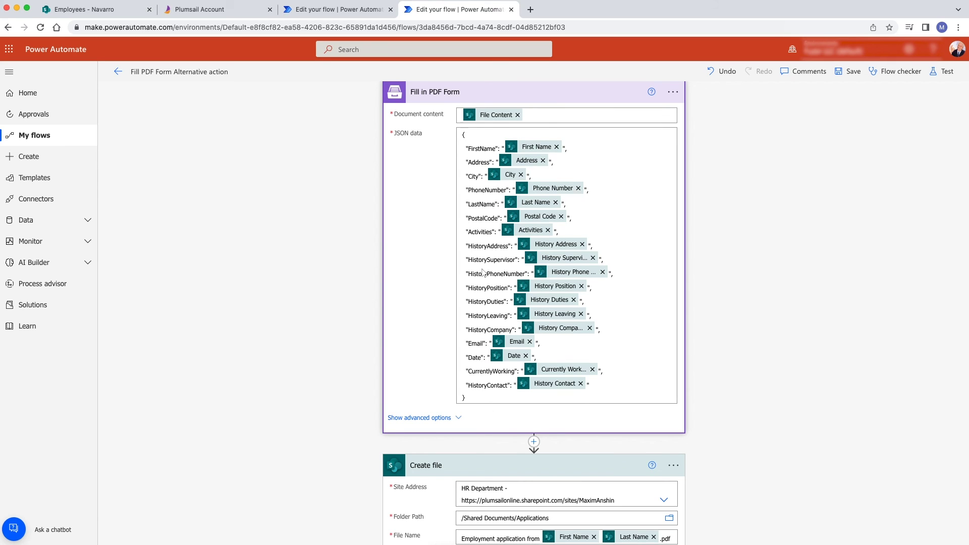
{"action": "scroll", "coordinate": [483, 273], "scroll_direction": "down", "scroll_amount": 2}
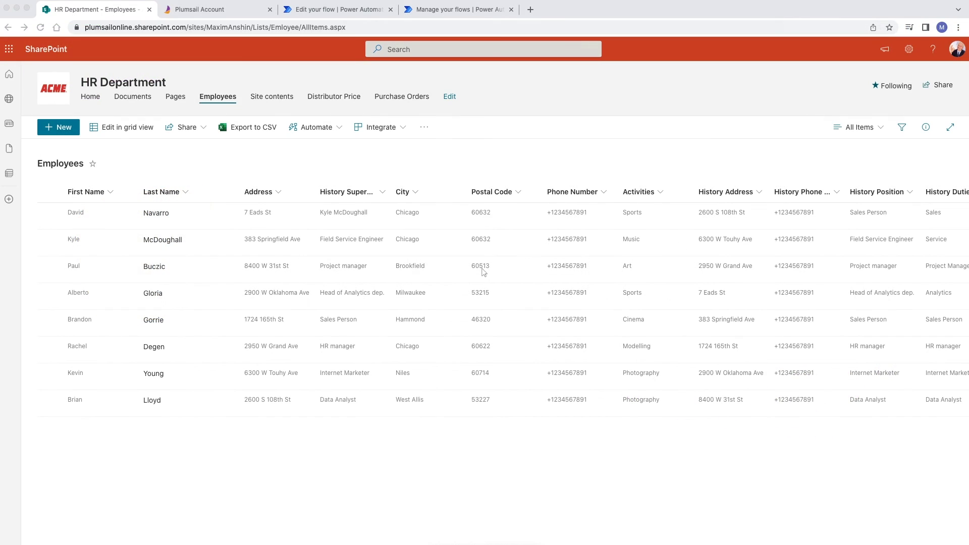
Step: Add and save a new employee item in the Employees list, entering the employee's name
{"action": "left_click", "coordinate": [56, 130]}
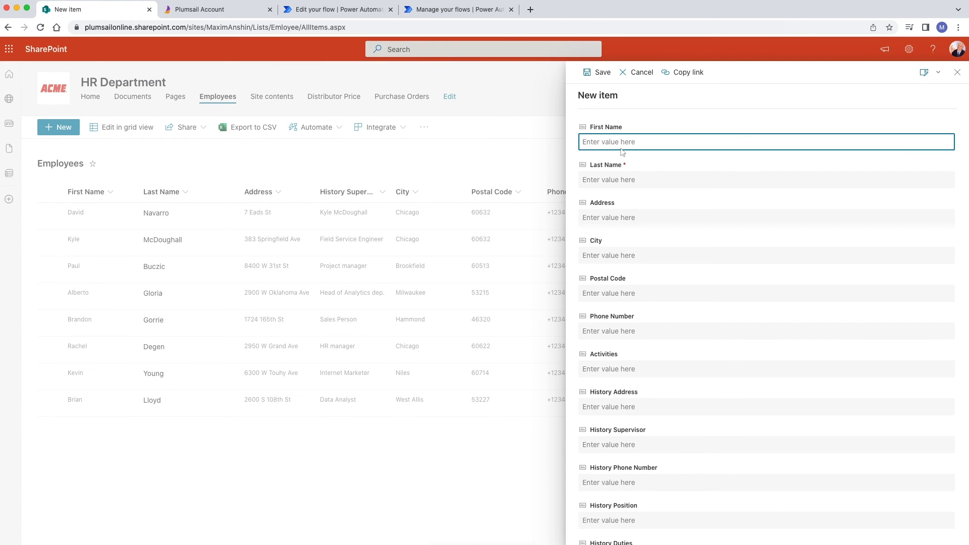
{"action": "type", "text": "Ni"}
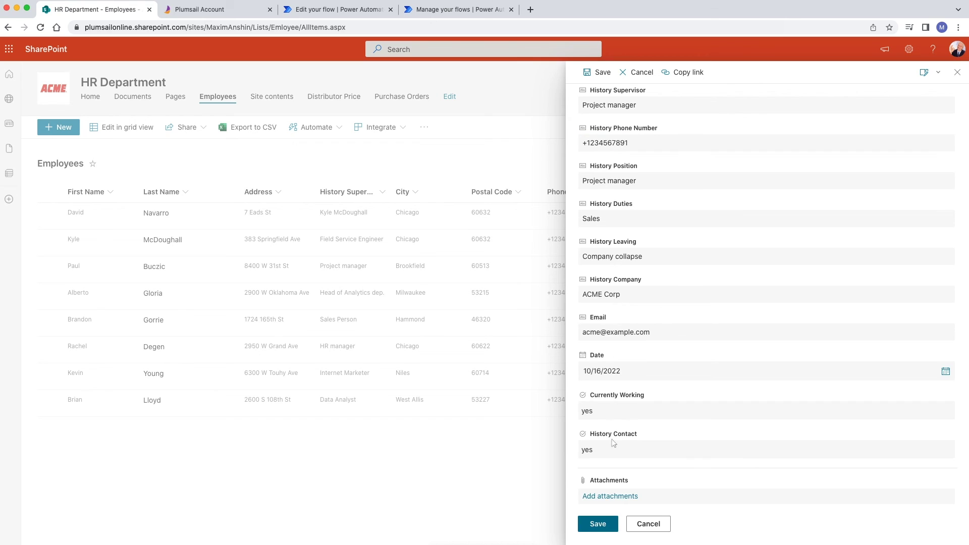
{"action": "left_click", "coordinate": [596, 461]}
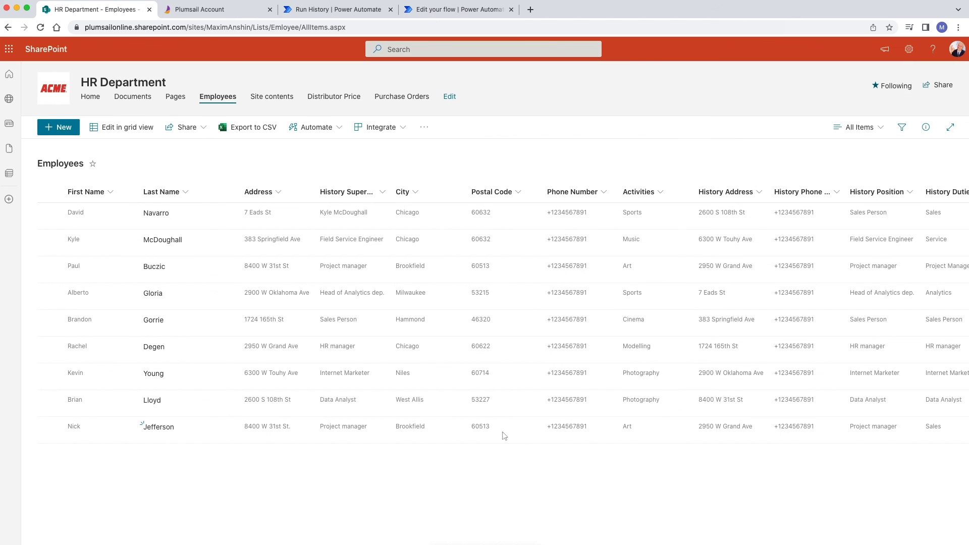
Step: Open the generated employment application PDF from the Documents > Applications folder
{"action": "left_click", "coordinate": [125, 99]}
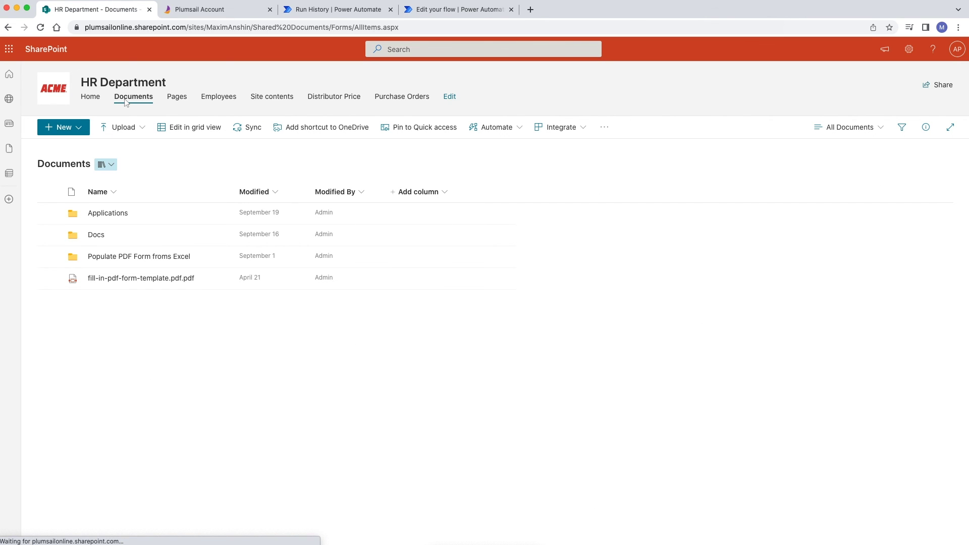
{"action": "left_click", "coordinate": [125, 215]}
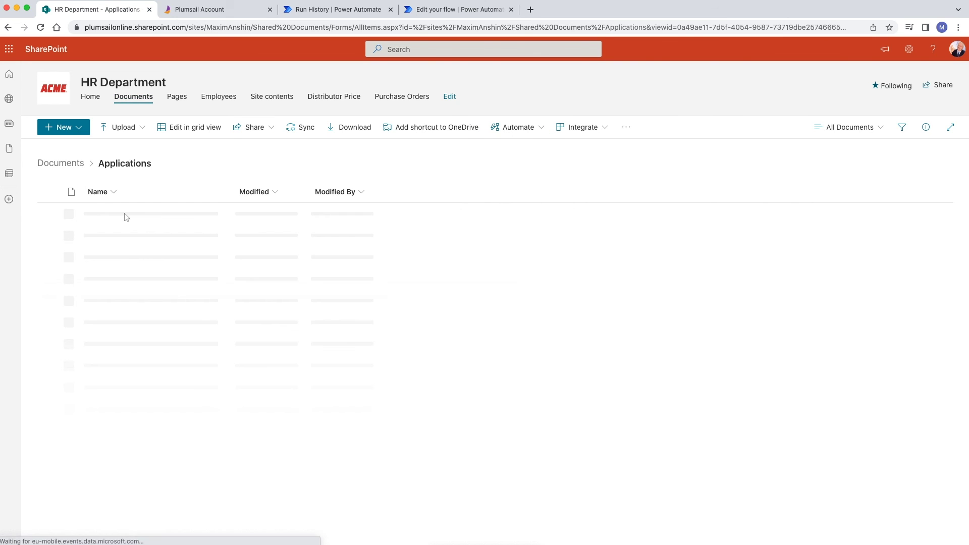
{"action": "left_click", "coordinate": [125, 215]}
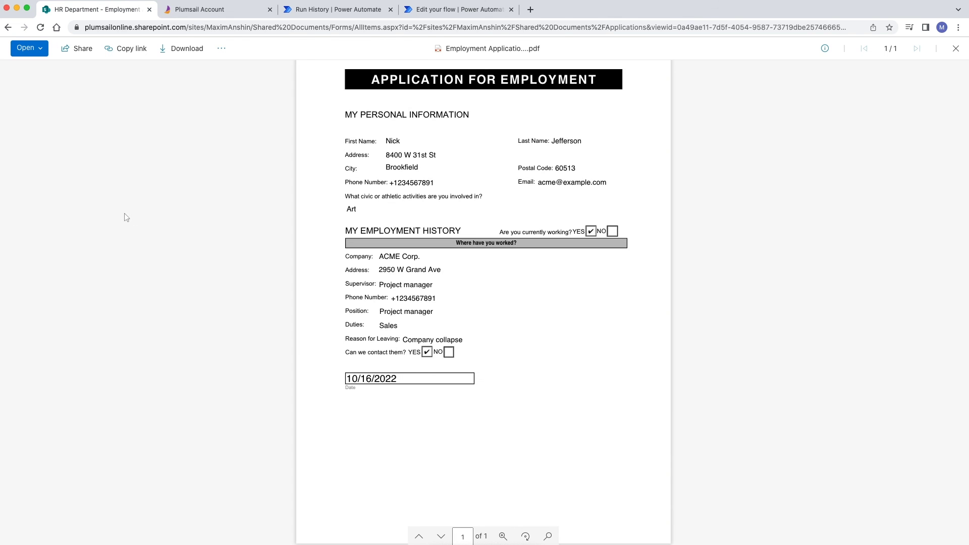